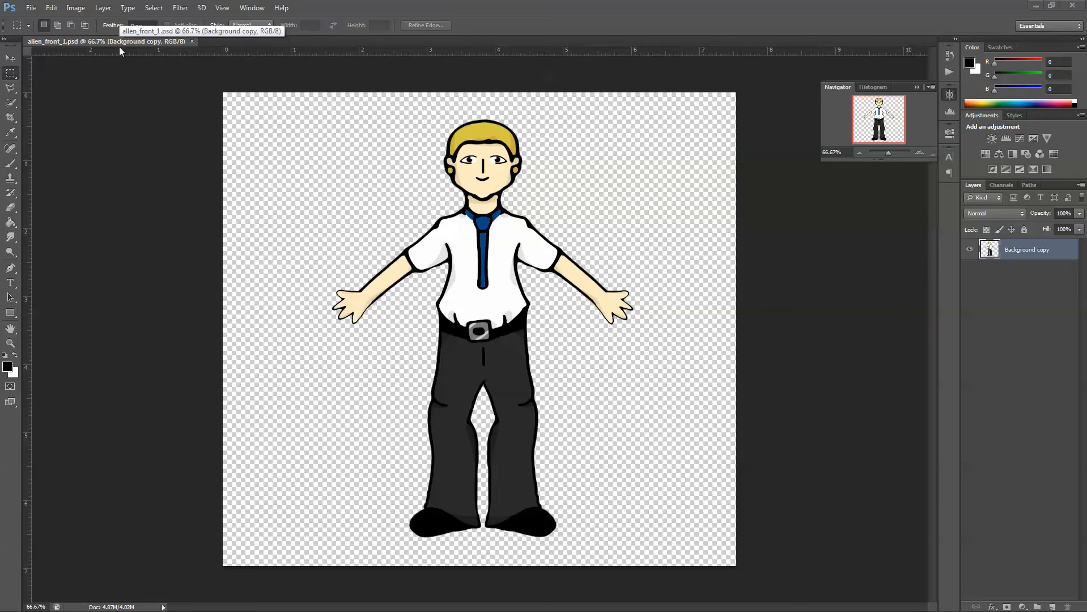
# Create a new layer named "closed" above the character artwork.
pyautogui.click(108, 10)
pyautogui.moveTo(113, 20)
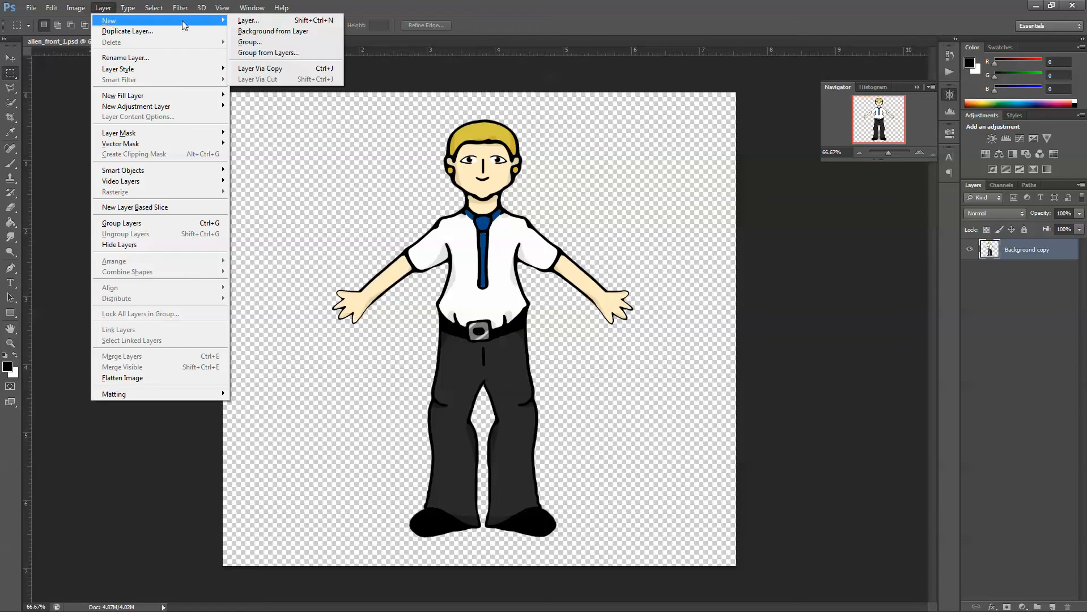
pyautogui.click(264, 25)
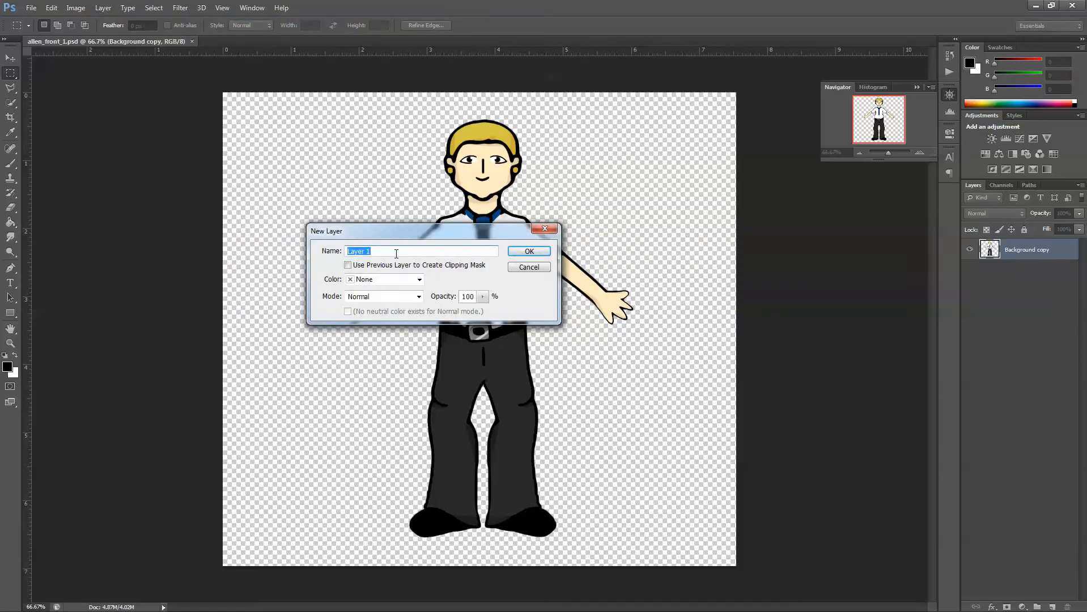
pyautogui.write('A')
pyautogui.write('losed')
pyautogui.click(518, 252)
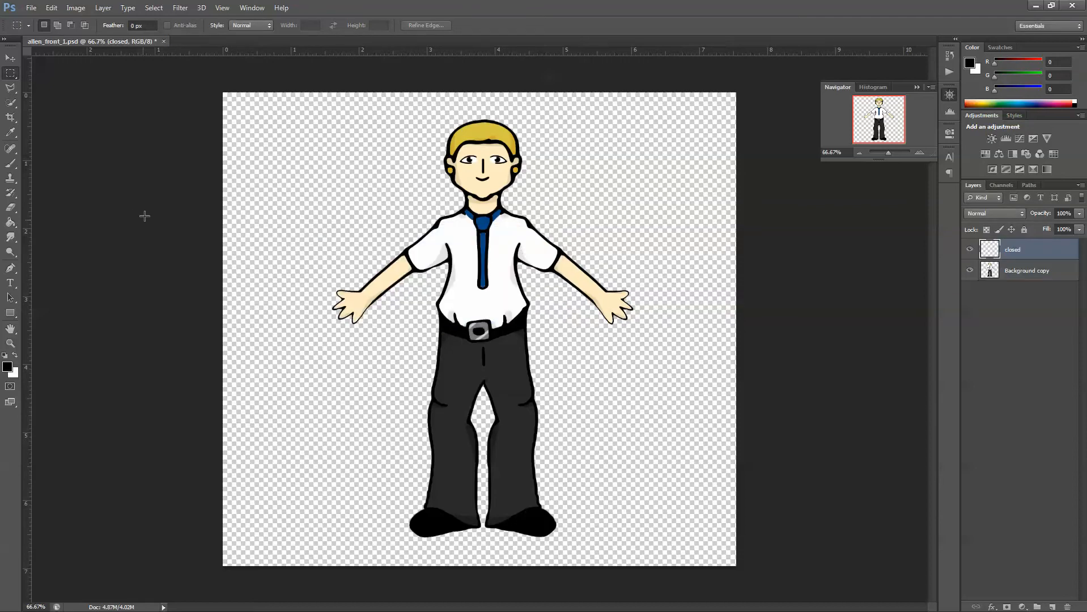
# Paint a nearly flat black closed-mouth line below the smile on the closed layer with the 5 px Brush at 100% hardness.
pyautogui.click(11, 165)
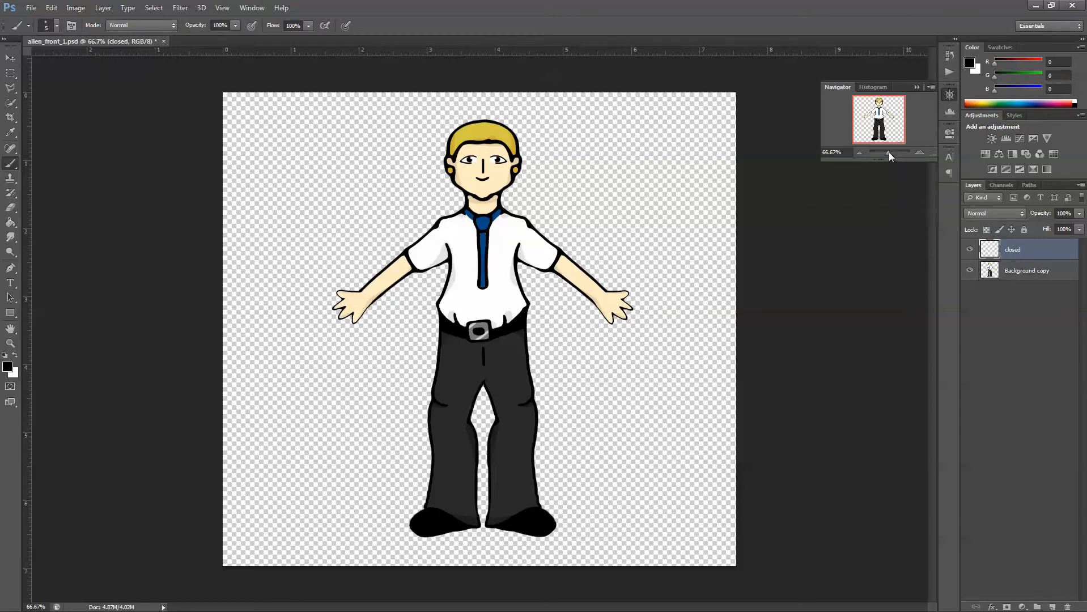
pyautogui.moveTo(888, 152); pyautogui.dragTo(882, 108)
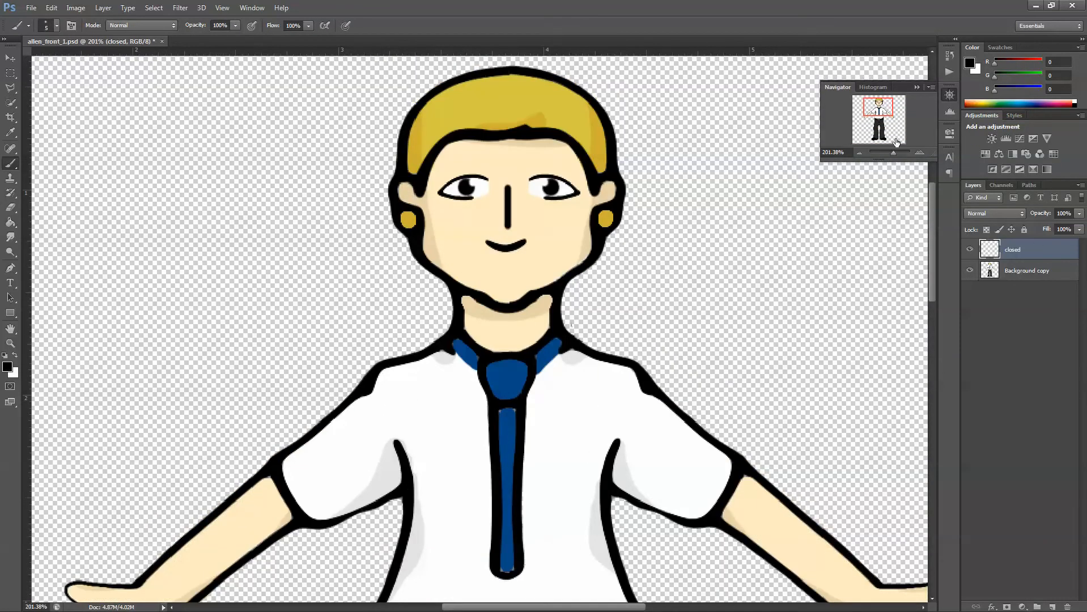
pyautogui.moveTo(894, 153); pyautogui.dragTo(897, 153)
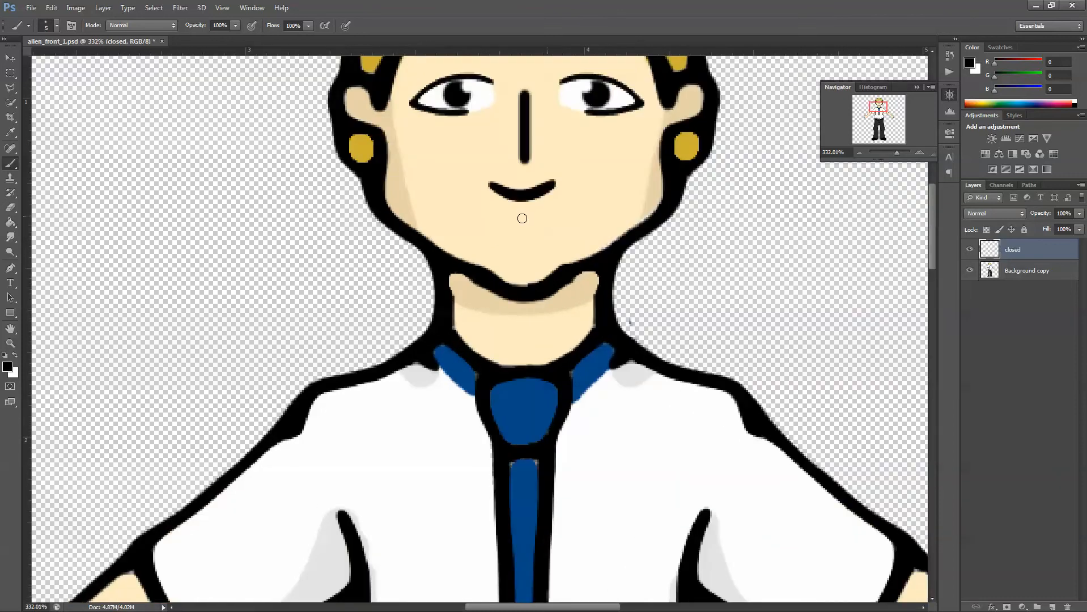
pyautogui.click(56, 26)
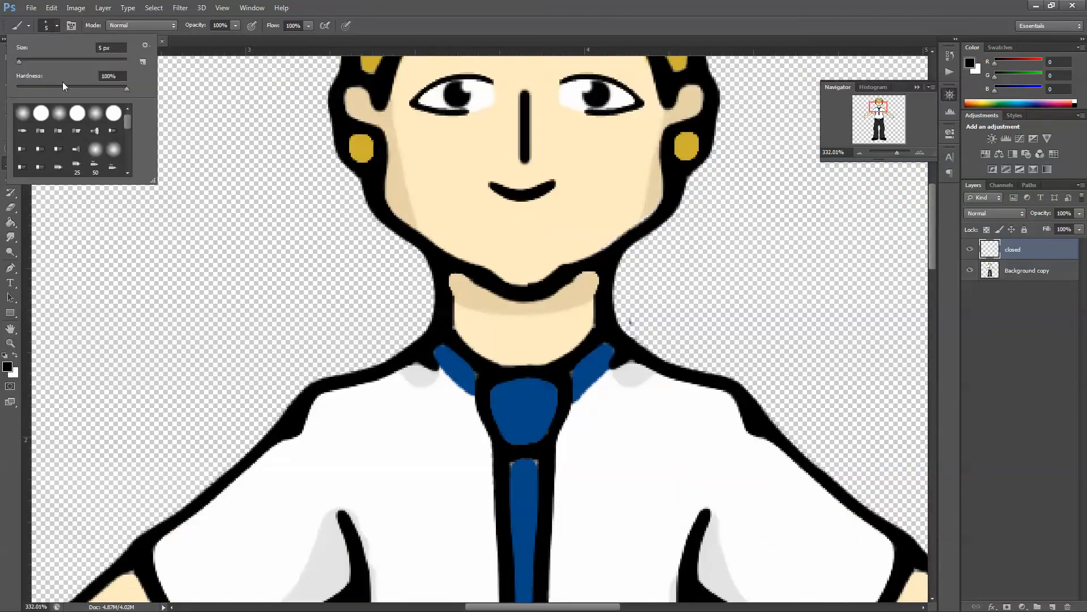
pyautogui.click(486, 224)
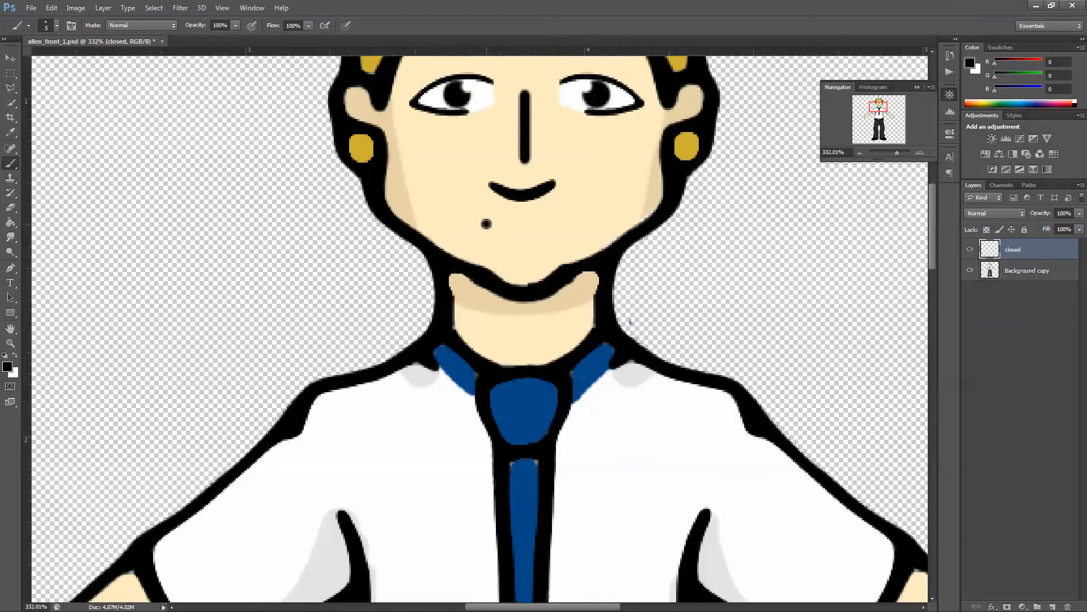
pyautogui.moveTo(486, 224); pyautogui.dragTo(573, 223)
pyautogui.moveTo(505, 233); pyautogui.dragTo(548, 228)
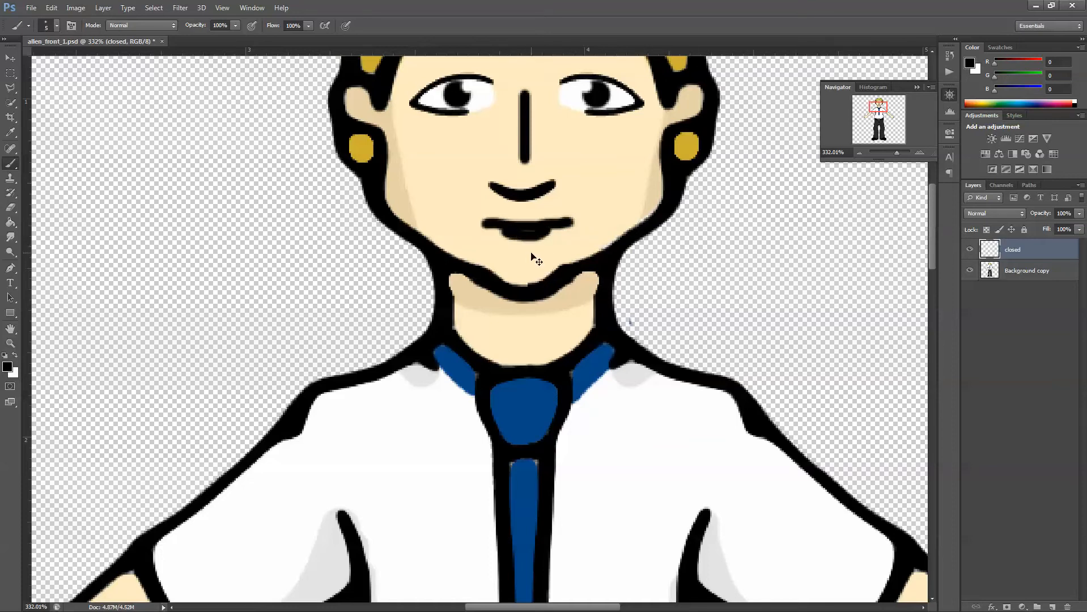
pyautogui.hotkey('ctrl', 'z')
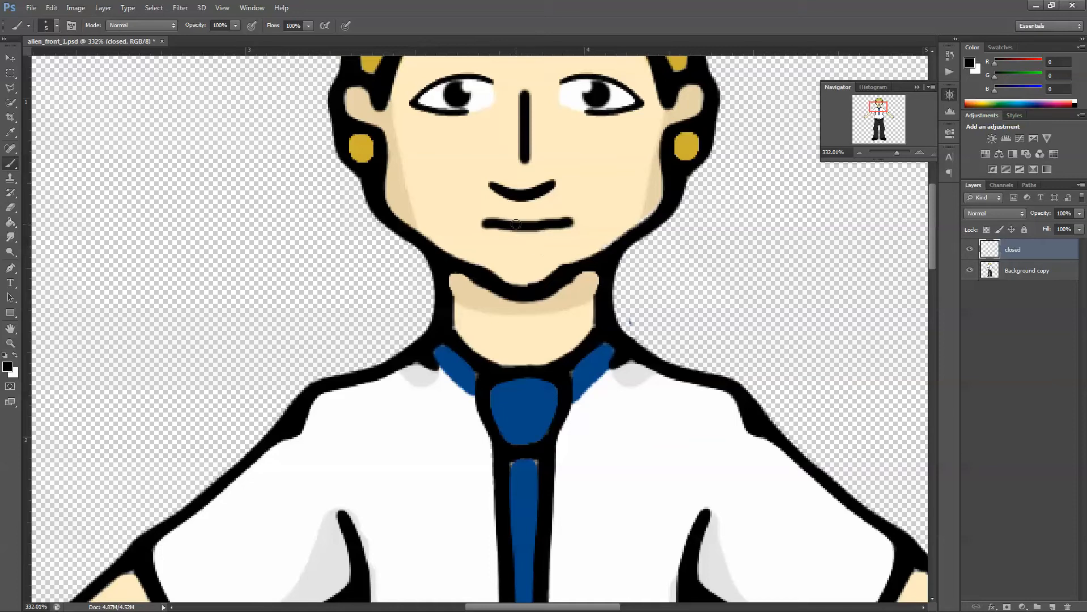
pyautogui.moveTo(524, 216); pyautogui.dragTo(526, 227)
# Hide the closed layer and create a new layer named "Ah".
pyautogui.click(970, 250)
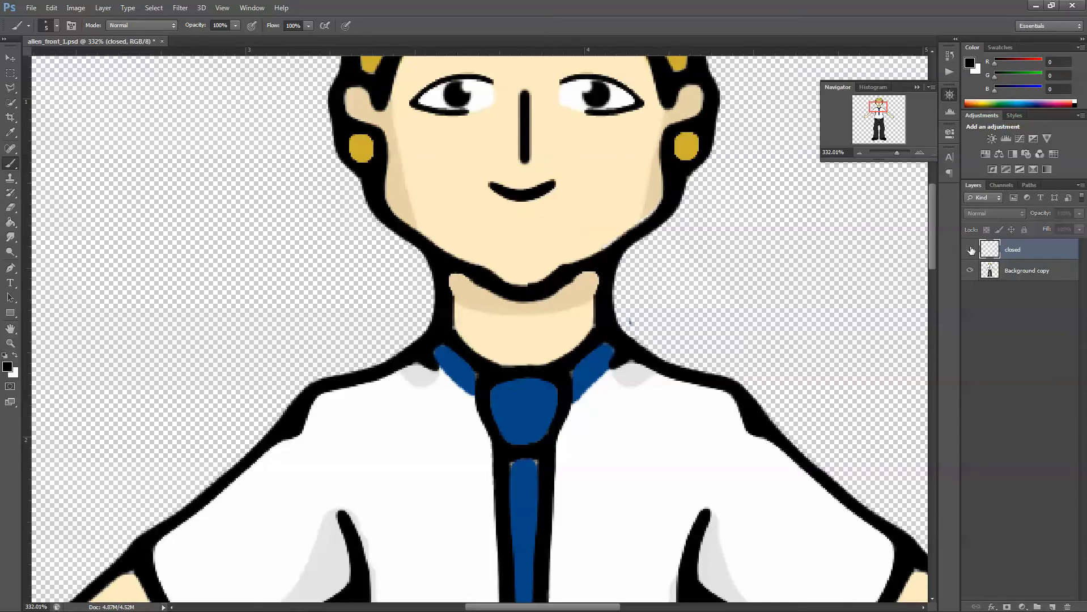
pyautogui.click(970, 249)
pyautogui.click(970, 249)
pyautogui.click(103, 8)
pyautogui.moveTo(131, 15)
pyautogui.click(255, 21)
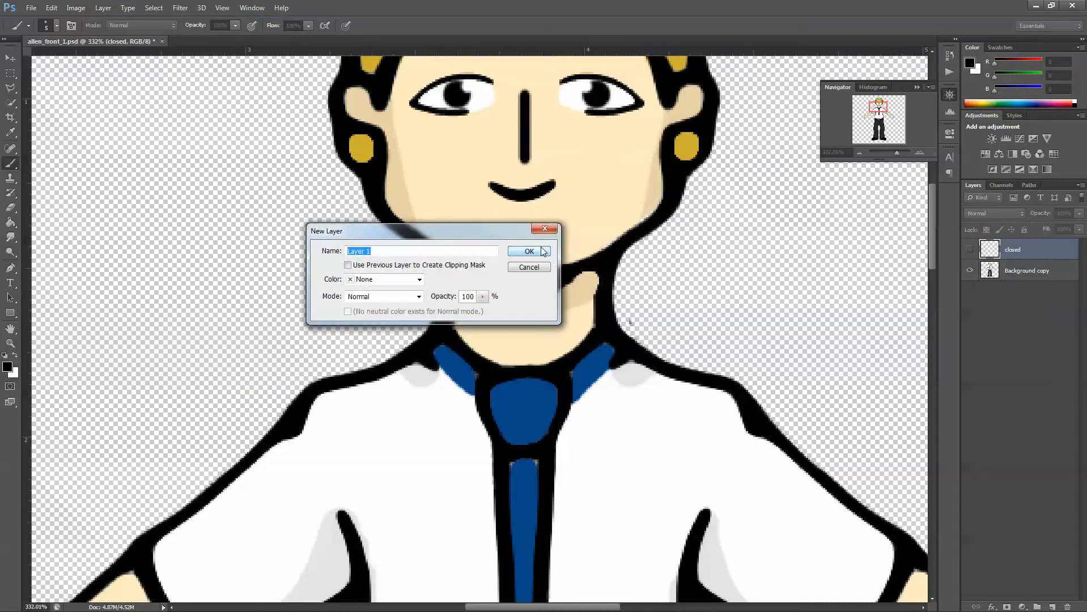
pyautogui.write('Ah')
pyautogui.click(529, 252)
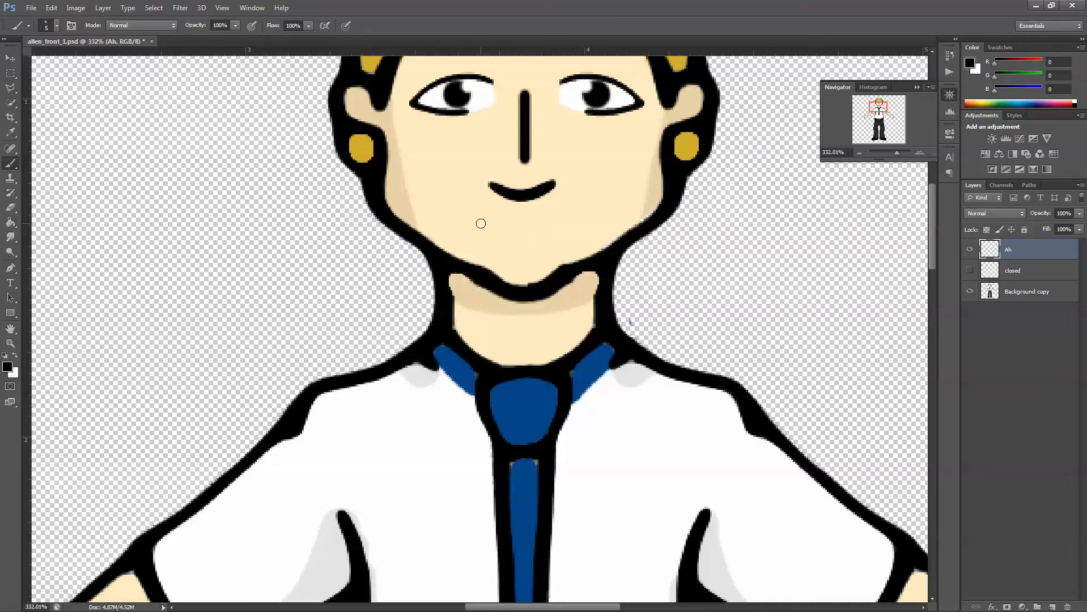
# Paint a wide, filled black open mouth below the smile on the Ah layer and hide that layer.
pyautogui.moveTo(477, 223); pyautogui.dragTo(573, 224)
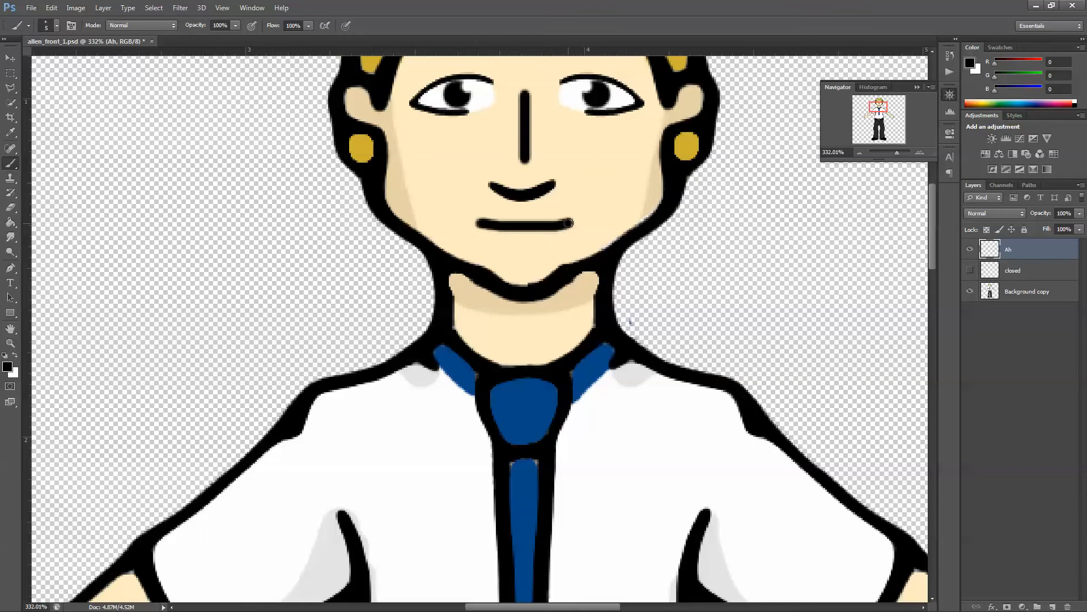
pyautogui.moveTo(494, 229)
pyautogui.mouseDown()
pyautogui.moveTo(541, 237)
pyautogui.moveTo(555, 232)
pyautogui.moveTo(501, 222)
pyautogui.moveTo(559, 222)
pyautogui.mouseUp()
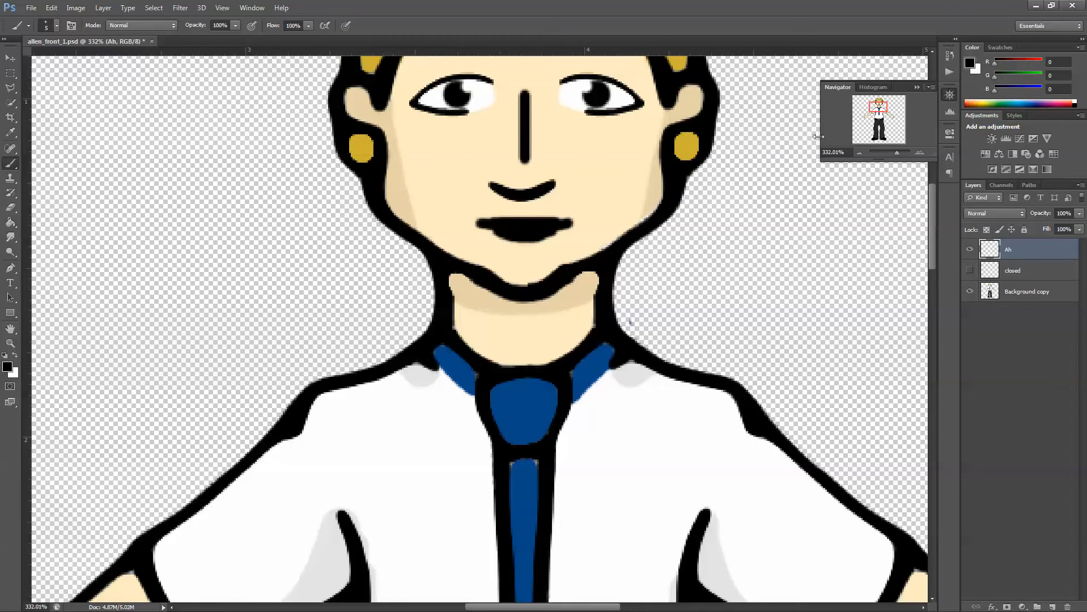
pyautogui.click(970, 251)
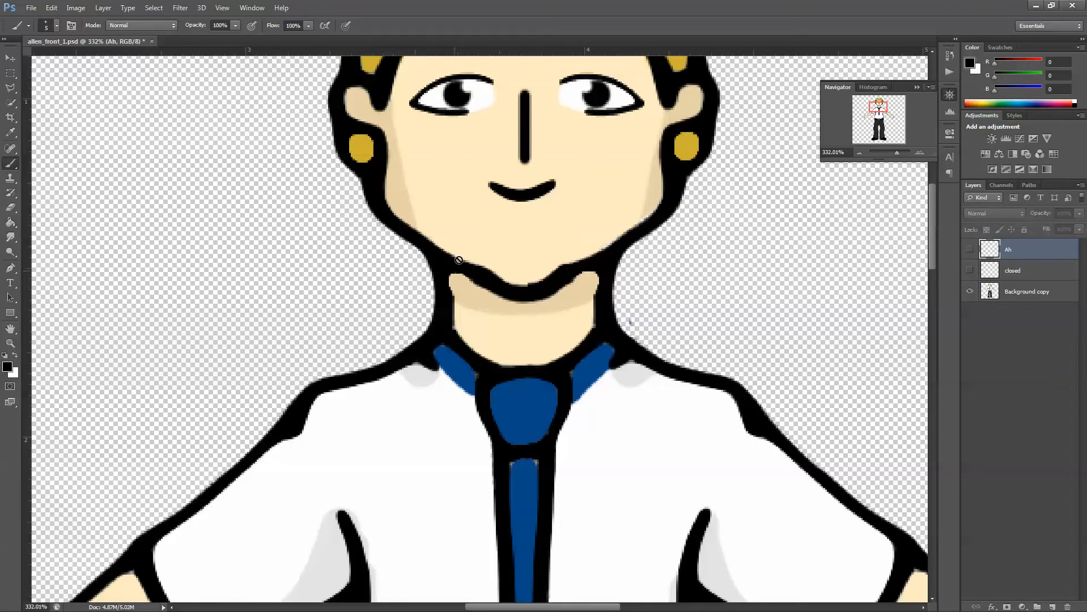
# Create a new layer named "Oh" above the Ah layer.
pyautogui.click(99, 9)
pyautogui.moveTo(170, 20)
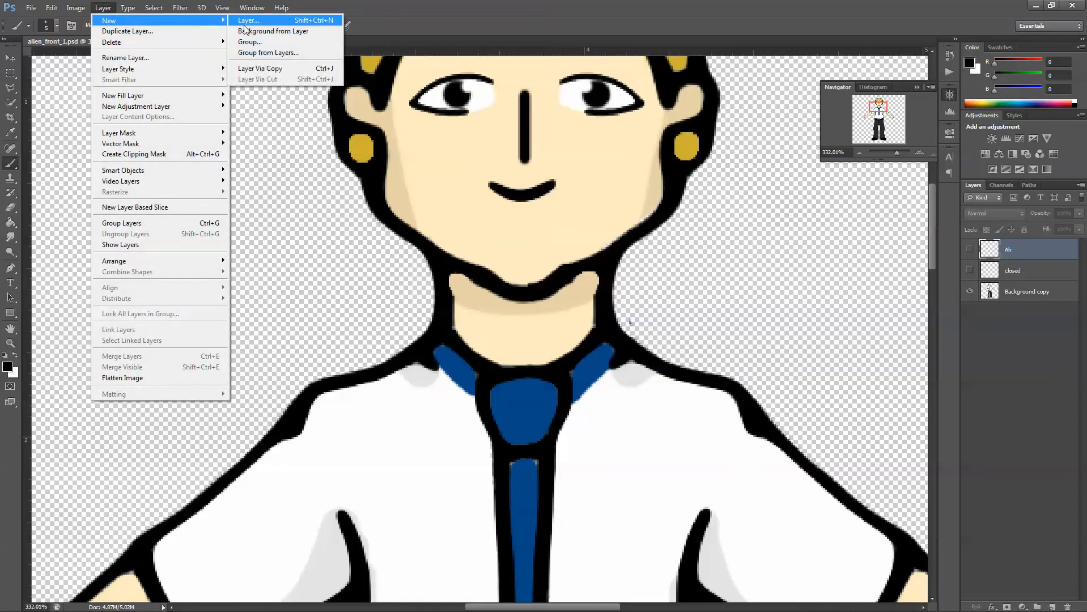
pyautogui.click(247, 21)
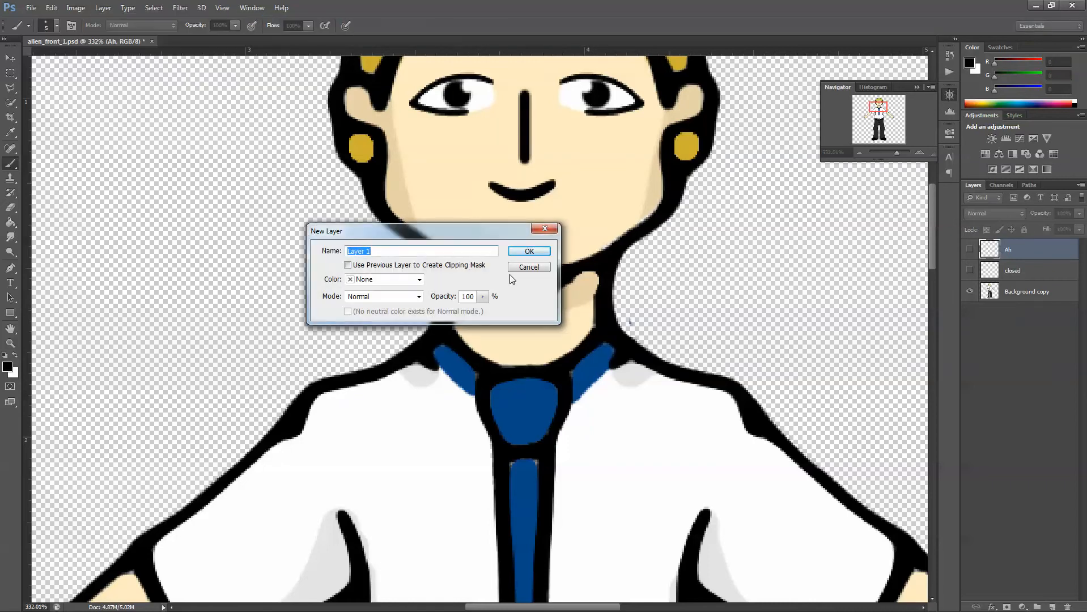
pyautogui.write('Oh')
pyautogui.click(521, 253)
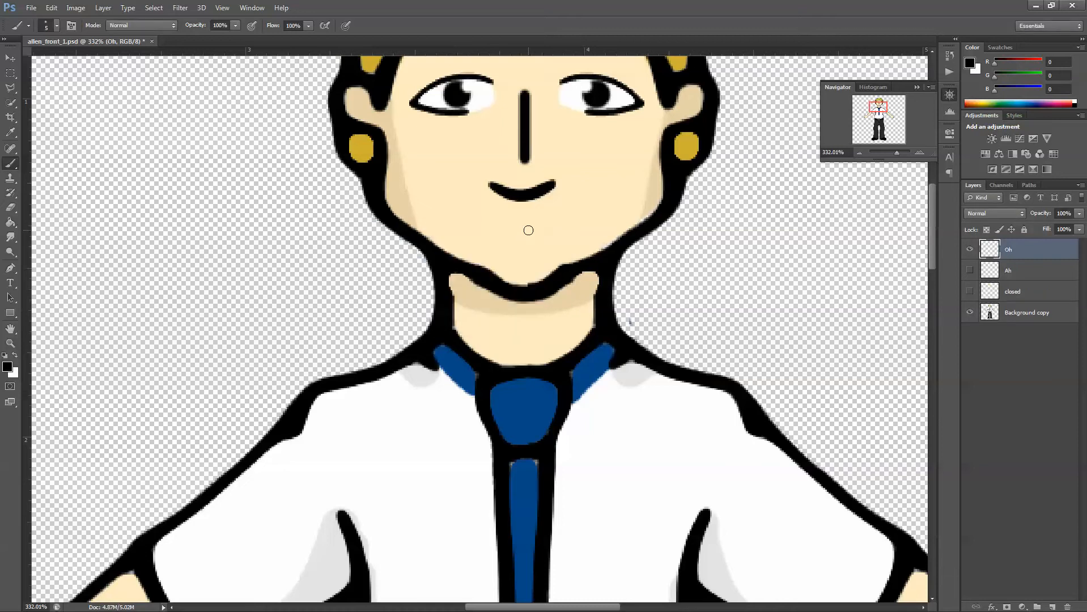
# Stamp a round black mouth below the smile on the Oh layer with a 22 px brush and hide that layer.
pyautogui.click(57, 26)
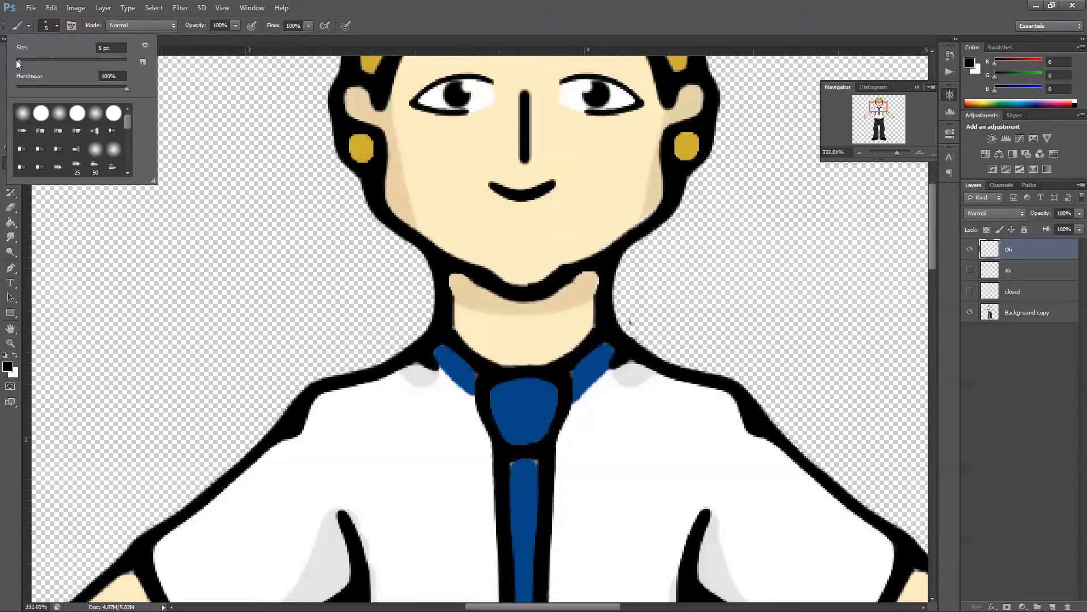
pyautogui.moveTo(22, 62); pyautogui.dragTo(28, 61)
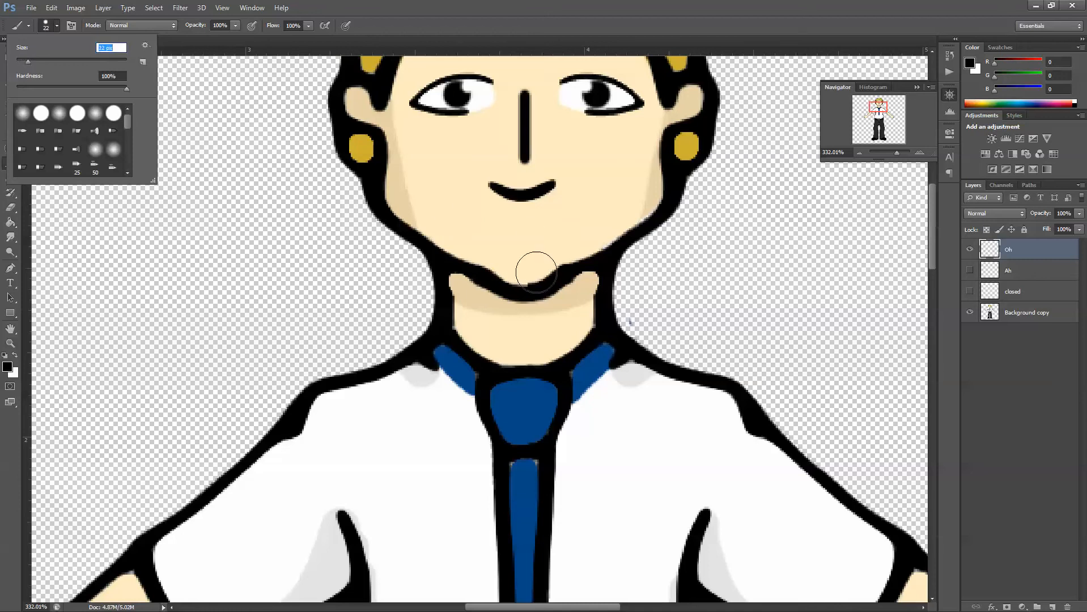
pyautogui.click(522, 235)
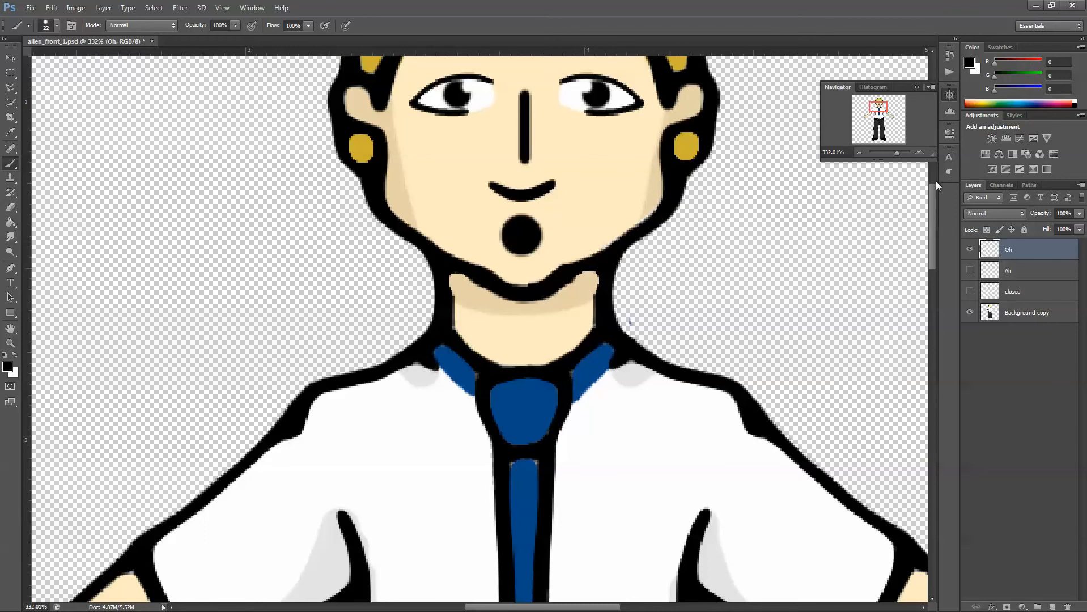
pyautogui.click(971, 250)
# Preview the Ah, closed and Oh mouth shapes one at a time, leaving all three layers hidden.
pyautogui.click(970, 270)
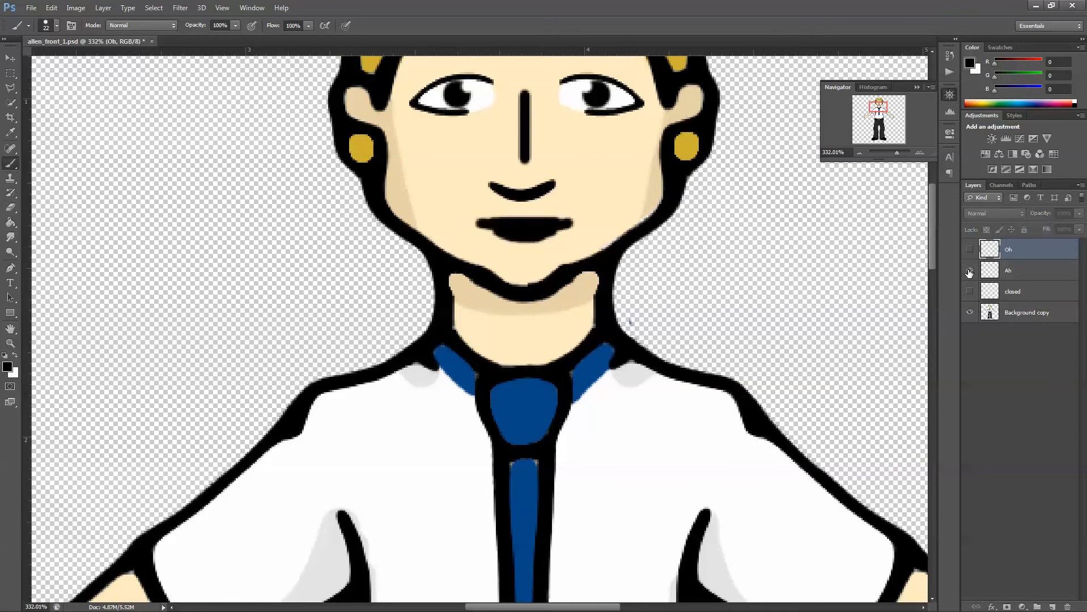
pyautogui.click(970, 271)
pyautogui.click(971, 293)
pyautogui.click(970, 293)
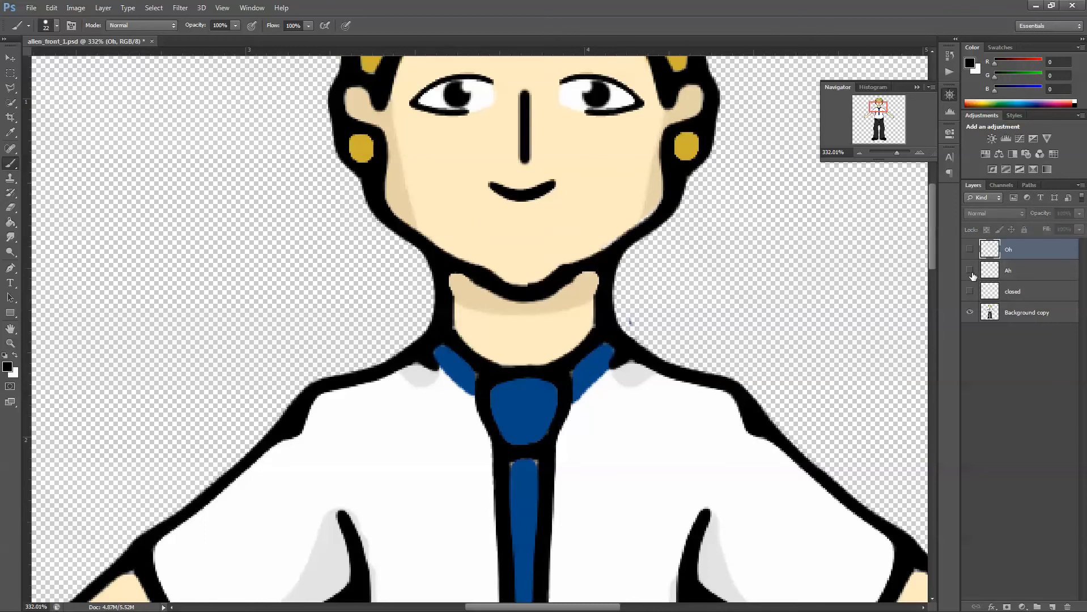
pyautogui.click(970, 270)
pyautogui.click(971, 251)
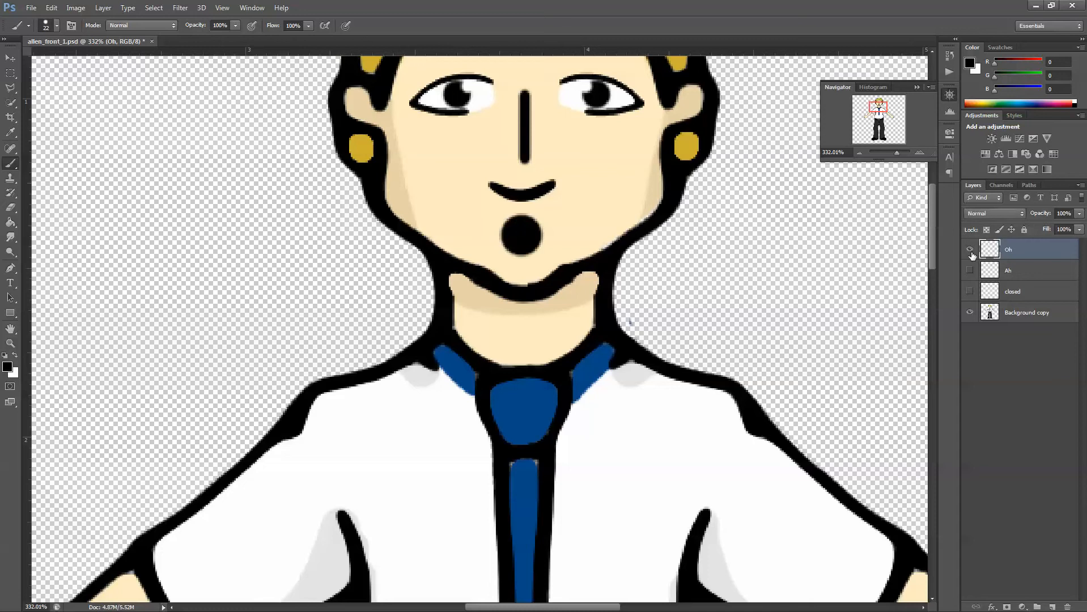
pyautogui.click(971, 251)
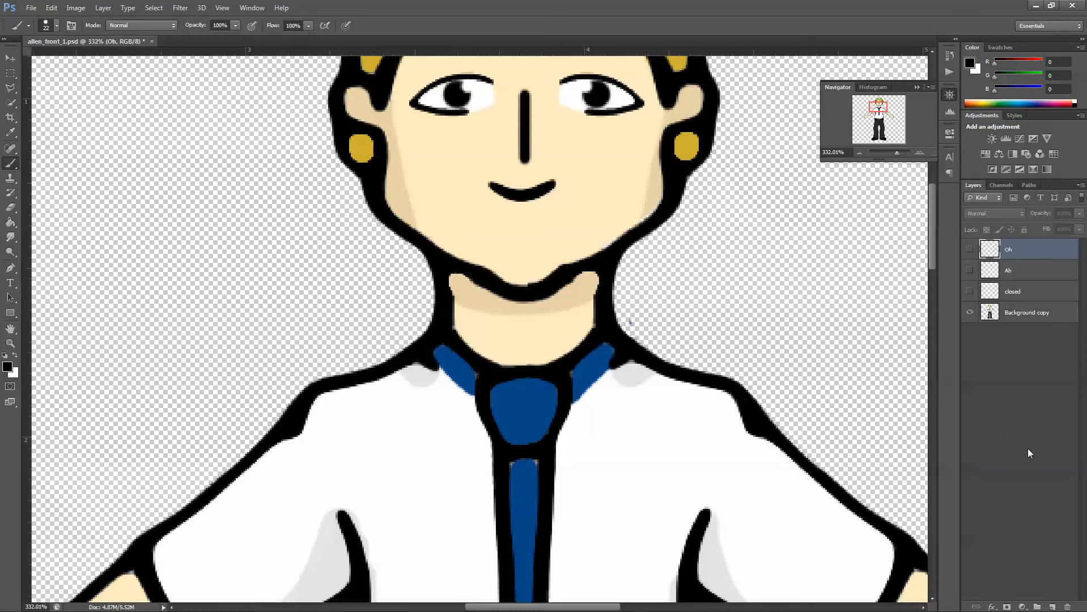
pyautogui.click(105, 11)
pyautogui.moveTo(108, 20)
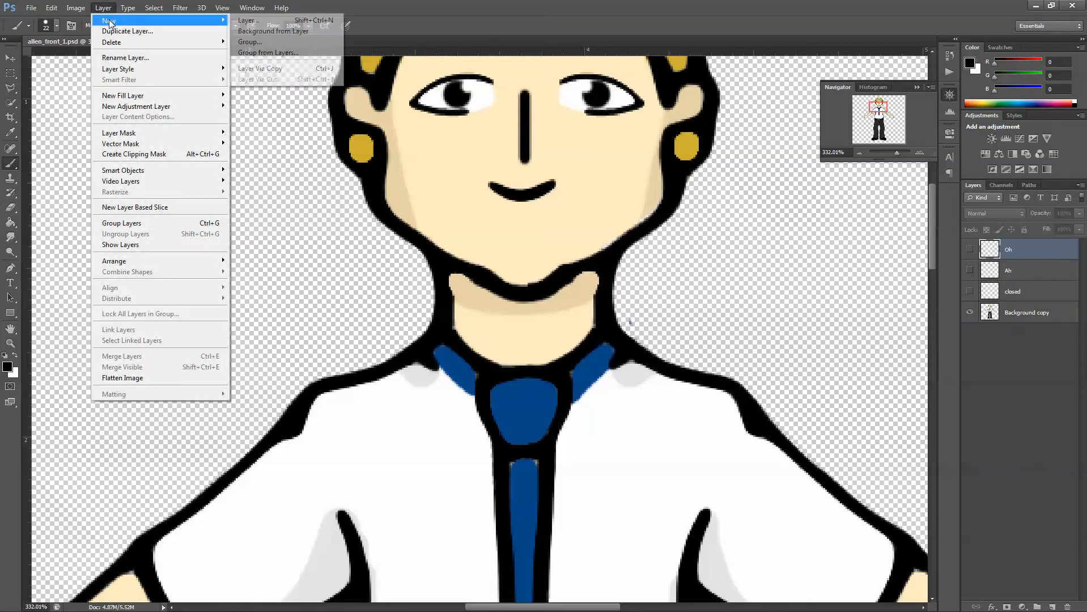
pyautogui.click(234, 31)
pyautogui.hotkey('ctrl', 'z')
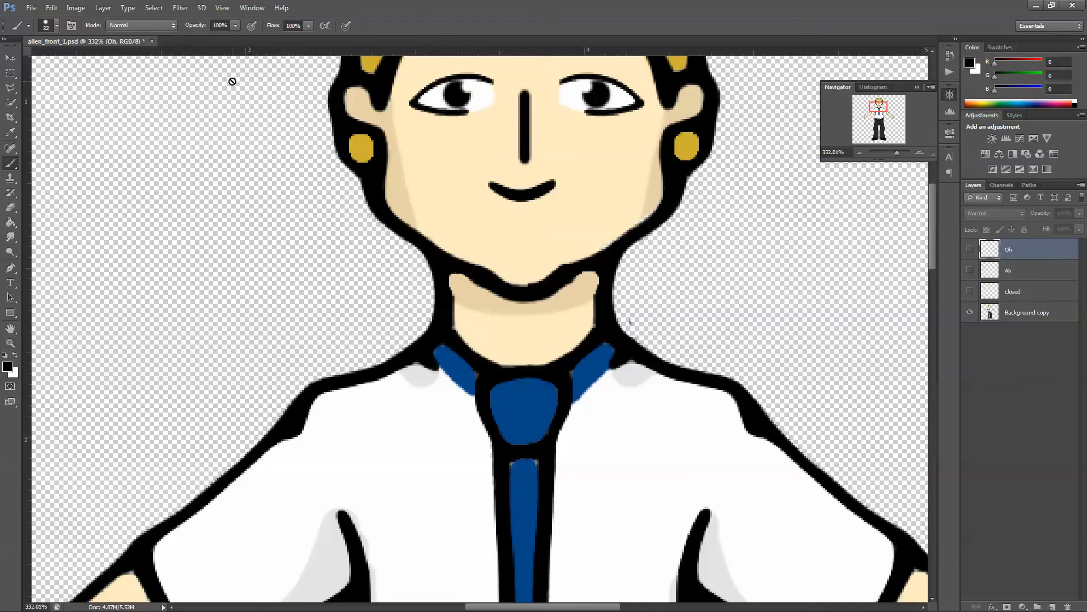
# Create a new layer named "R" above the Oh layer.
pyautogui.click(103, 8)
pyautogui.moveTo(153, 21)
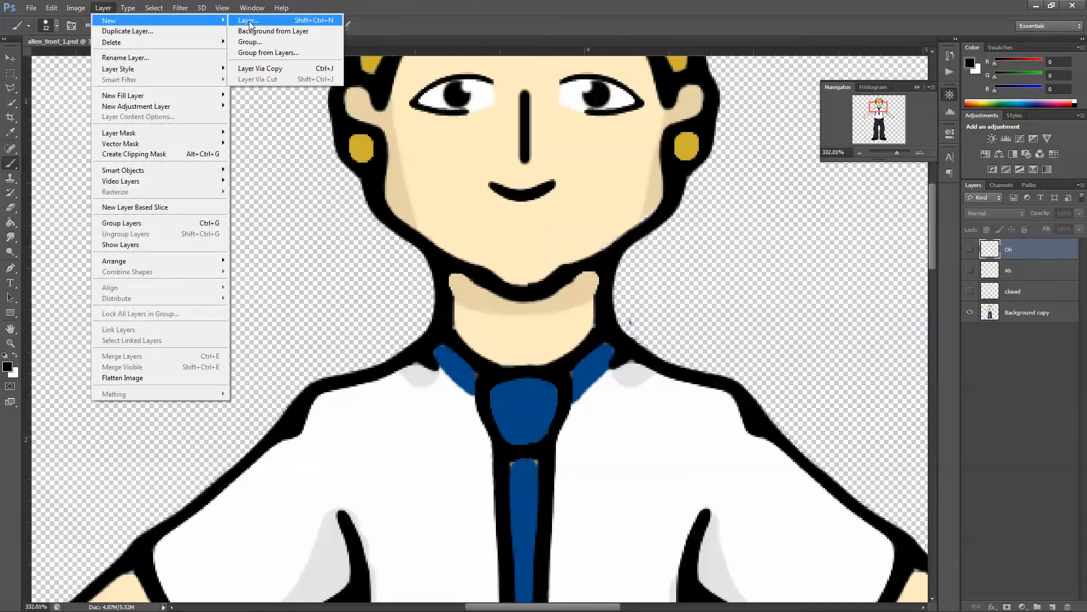
pyautogui.click(249, 21)
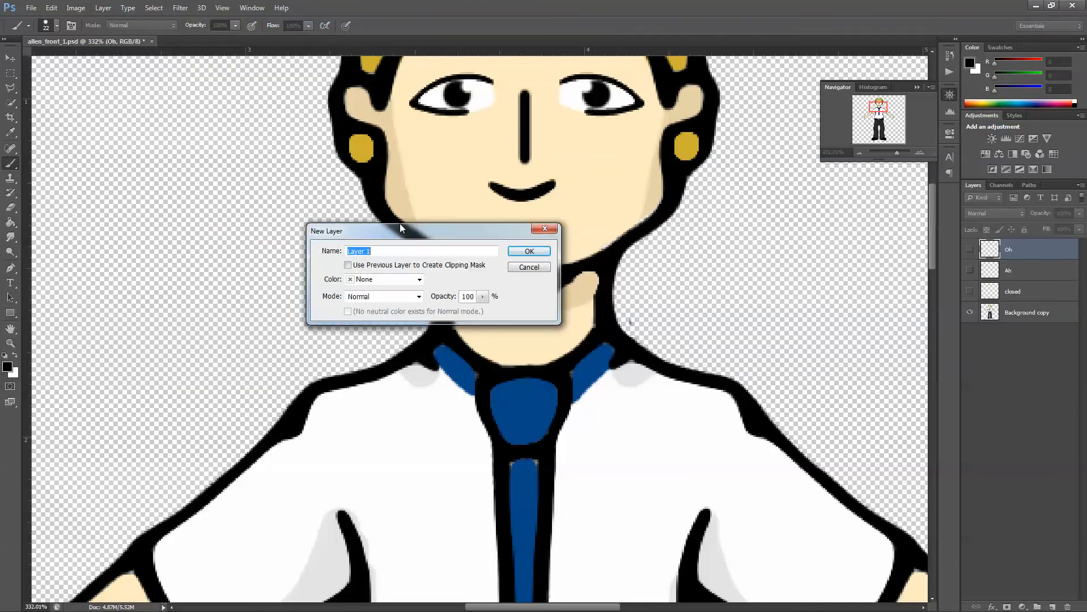
pyautogui.write('R')
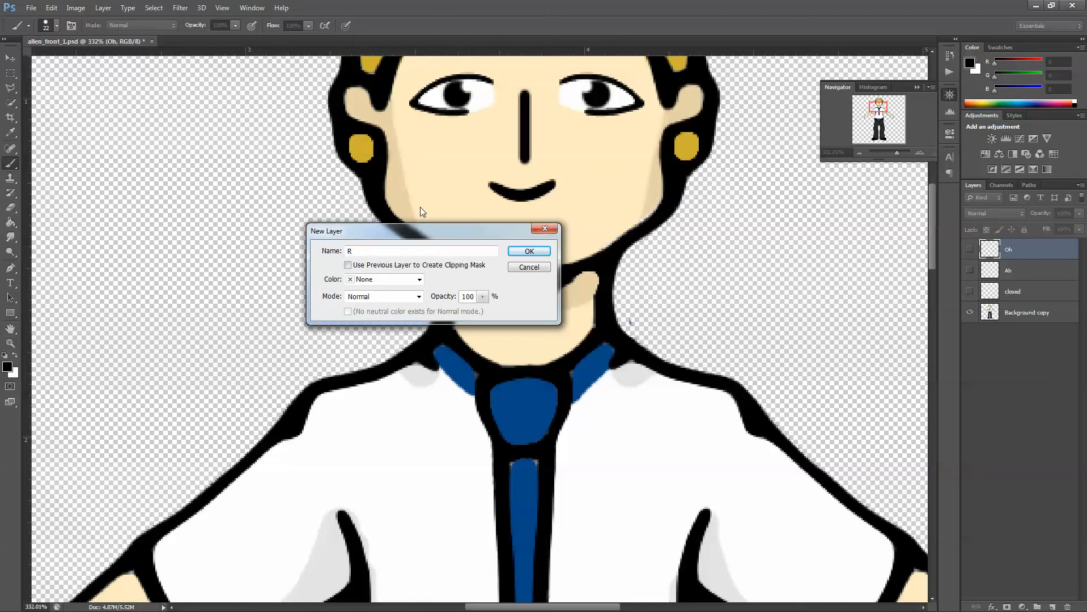
pyautogui.click(544, 253)
# Paint a small puckered black mouth below the smile on the R layer with a 5 px brush and hide that layer.
pyautogui.click(57, 26)
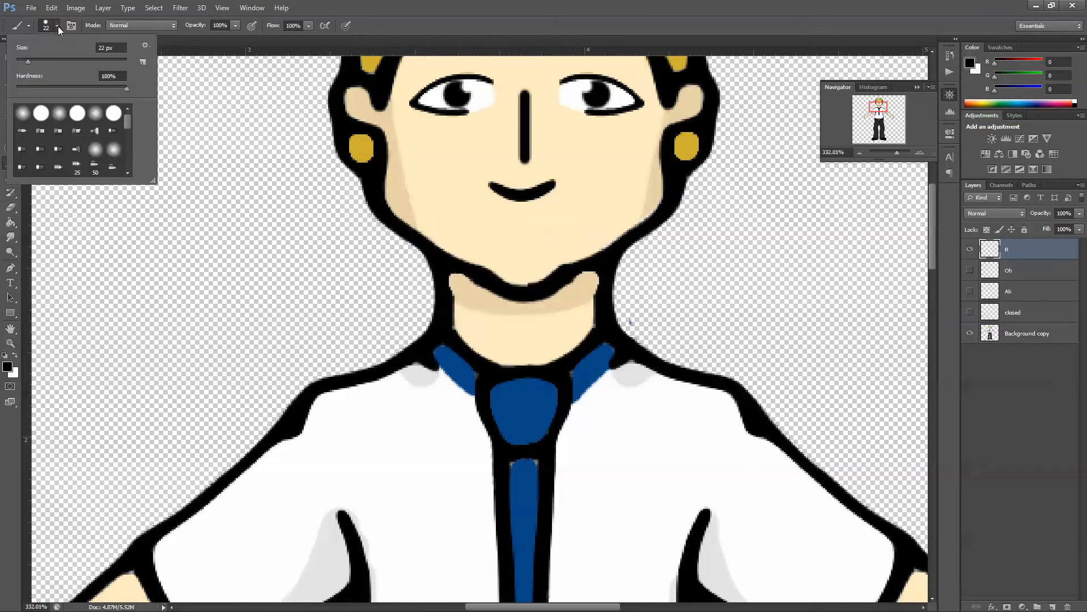
pyautogui.moveTo(28, 64); pyautogui.dragTo(18, 61)
pyautogui.click(507, 228)
pyautogui.moveTo(503, 231)
pyautogui.mouseDown()
pyautogui.moveTo(523, 220)
pyautogui.moveTo(543, 227)
pyautogui.moveTo(499, 228)
pyautogui.moveTo(544, 228)
pyautogui.moveTo(492, 228)
pyautogui.moveTo(531, 219)
pyautogui.moveTo(533, 236)
pyautogui.moveTo(519, 243)
pyautogui.moveTo(510, 236)
pyautogui.moveTo(517, 230)
pyautogui.mouseUp()
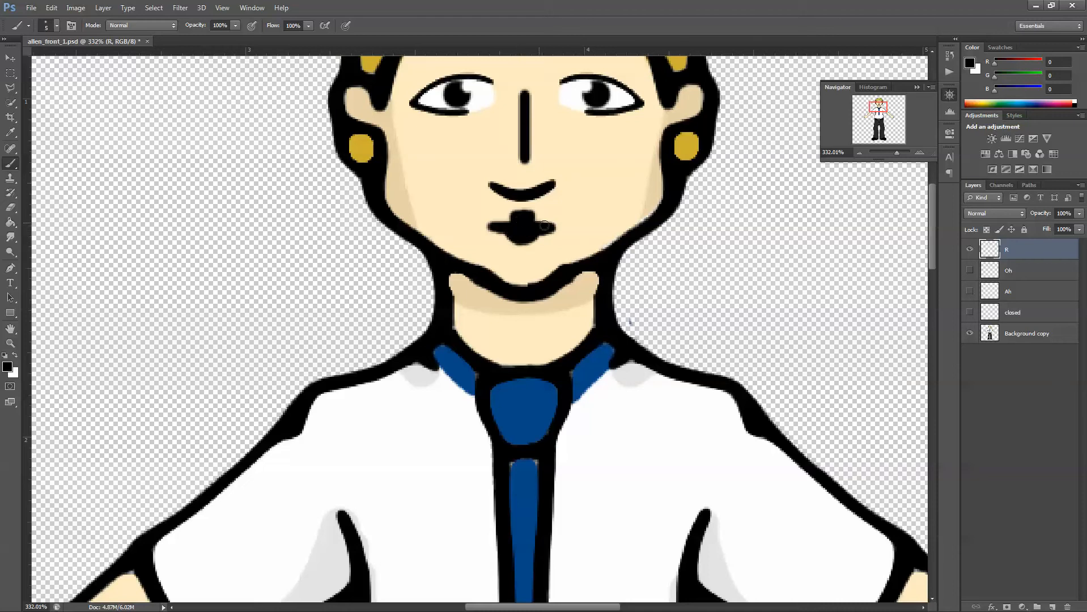
pyautogui.click(970, 249)
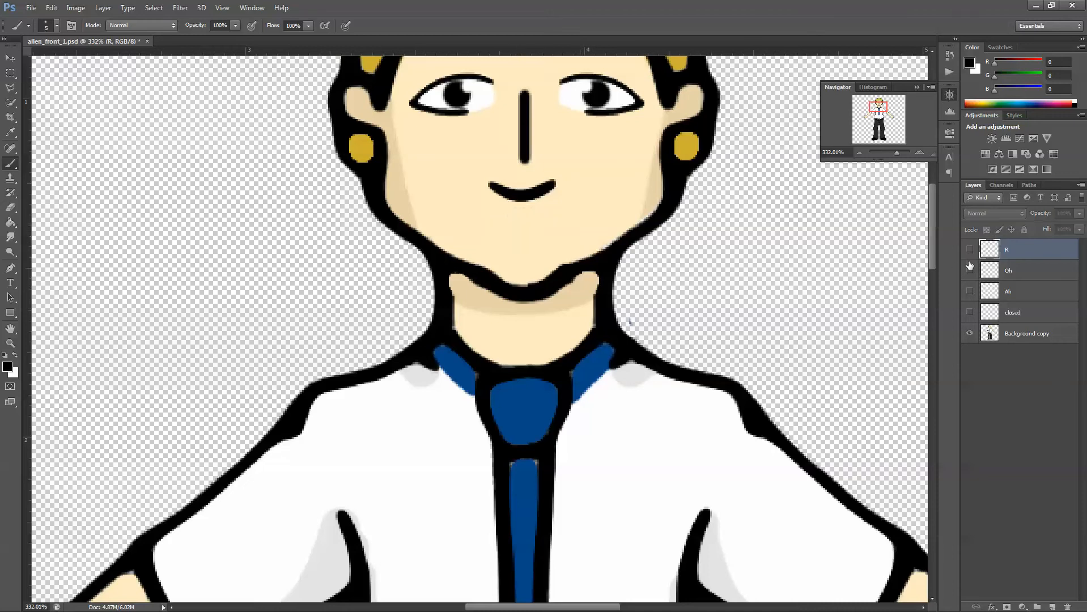
# Preview the Oh, Ah and R mouth shapes one at a time, leaving every mouth layer hidden.
pyautogui.click(970, 271)
pyautogui.click(970, 270)
pyautogui.click(970, 292)
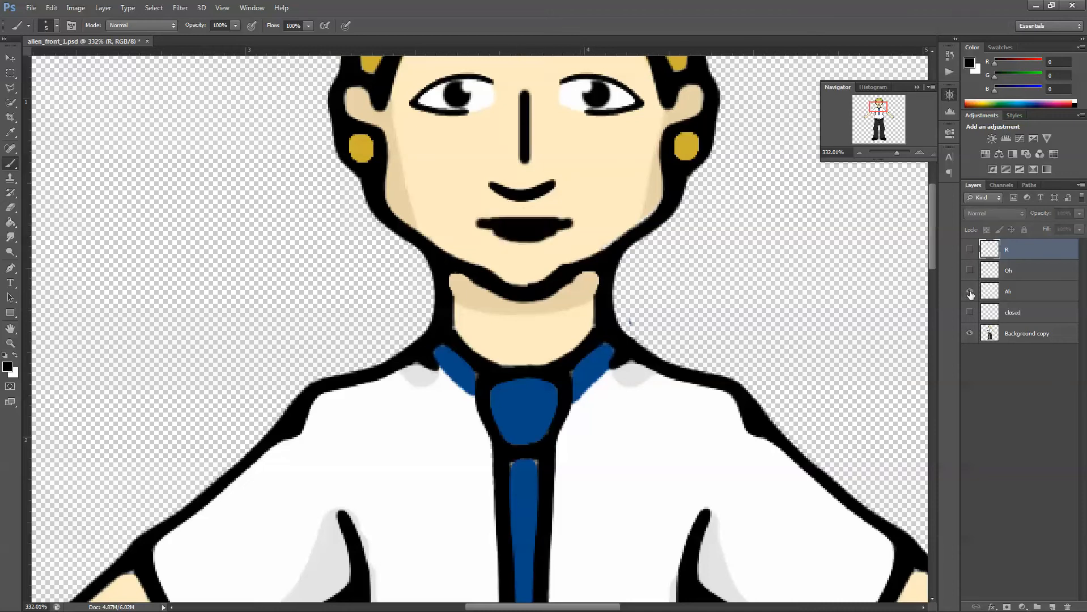
pyautogui.click(970, 291)
pyautogui.click(970, 270)
pyautogui.click(970, 270)
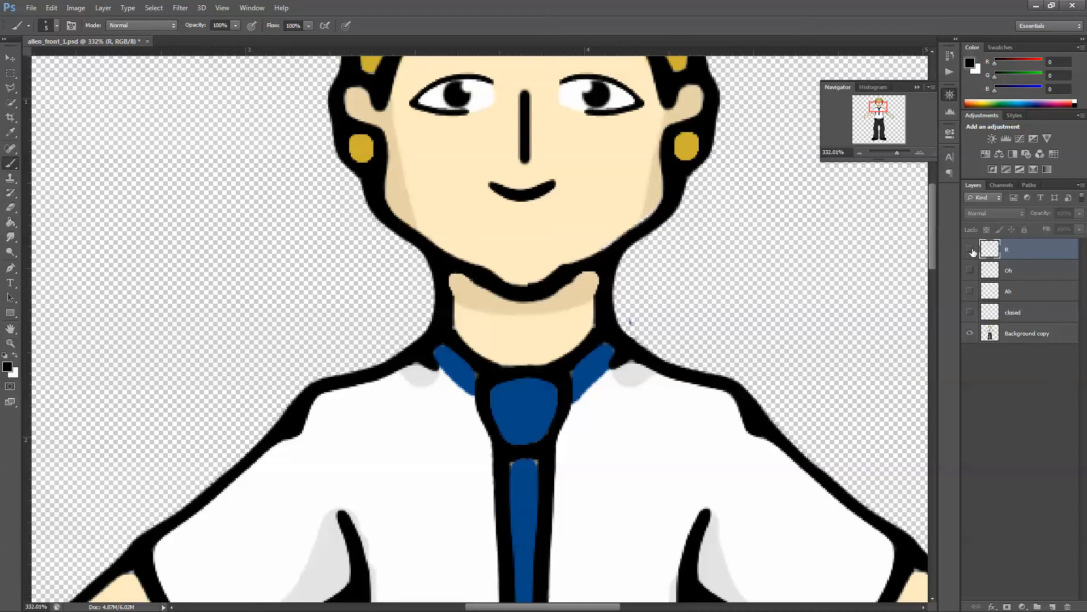
pyautogui.click(970, 249)
pyautogui.click(970, 249)
# Rename the "Background copy" layer as "Body".
pyautogui.doubleClick(1011, 336)
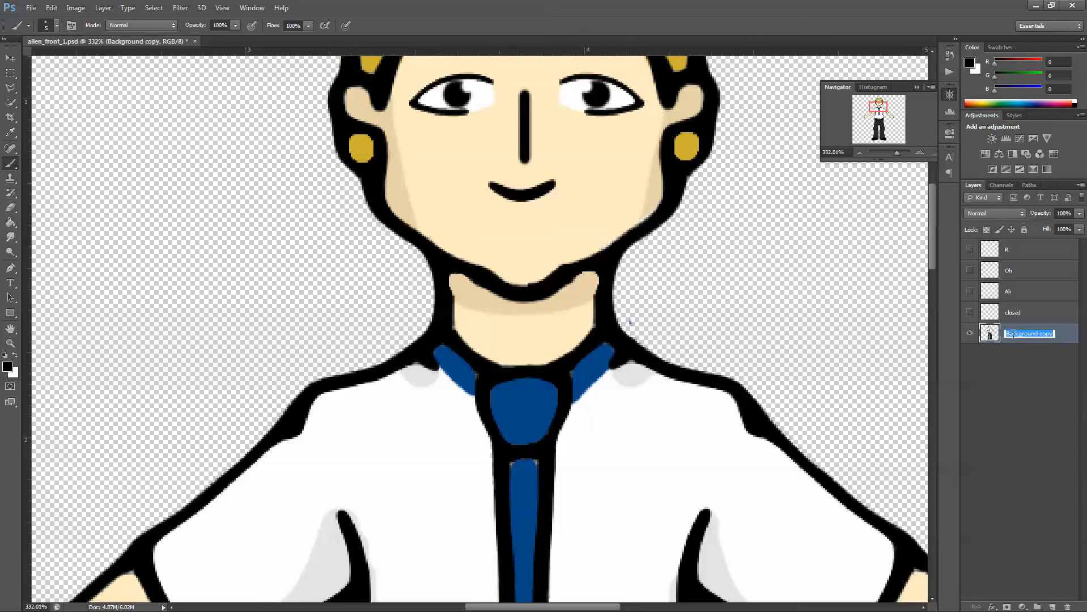
pyautogui.write('Body')
pyautogui.press('Return')
# Number the layers from the top down by renaming them "01 R", "02 Oh", "03 Ah", "04 closed" and "05 Body".
pyautogui.doubleClick(1009, 250)
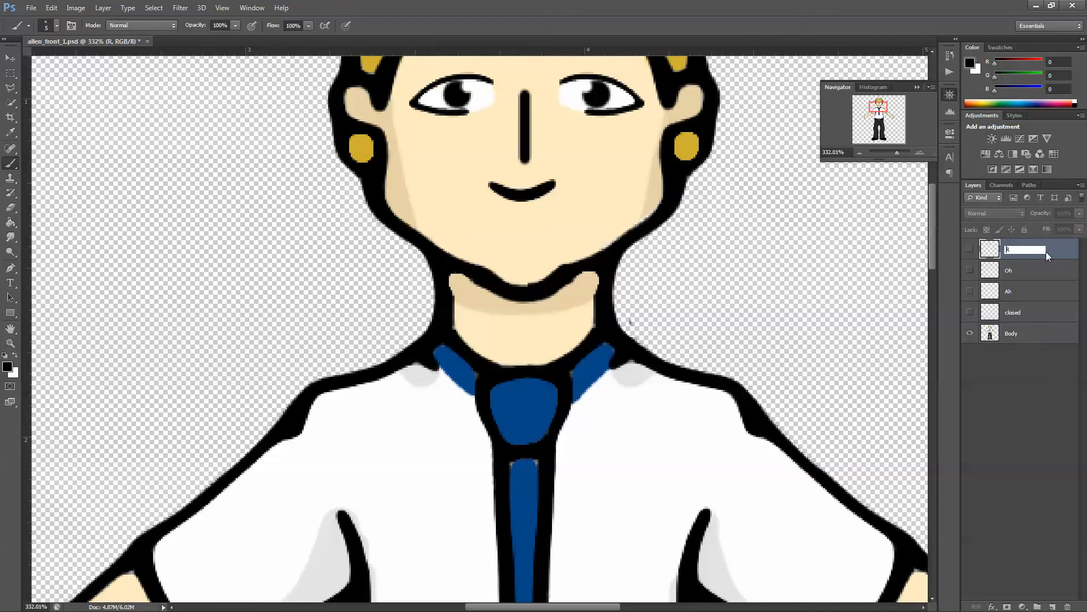
pyautogui.click(1011, 272)
pyautogui.doubleClick(1010, 271)
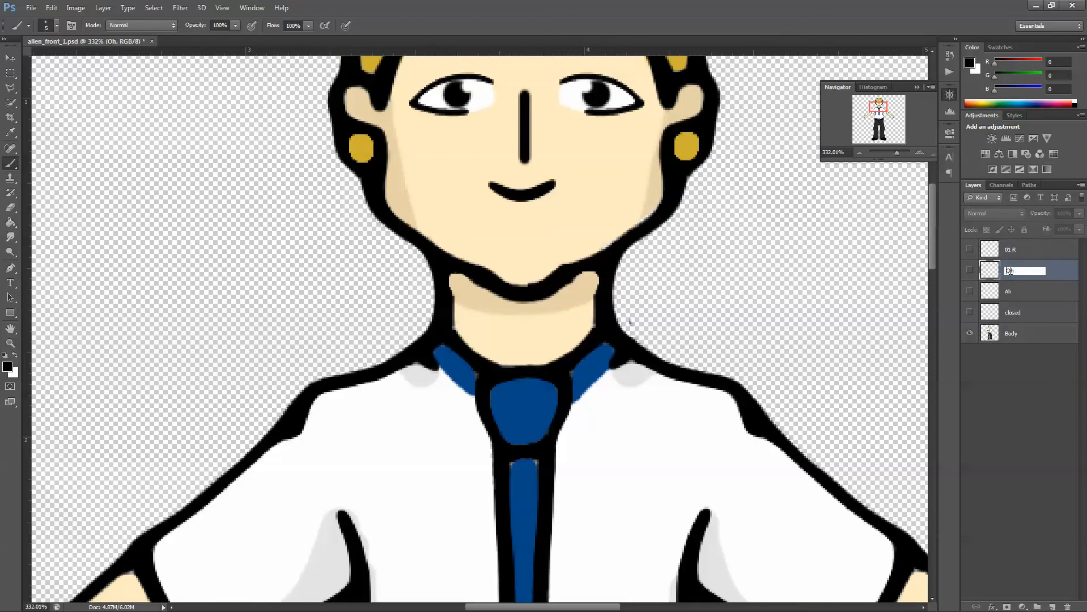
pyautogui.doubleClick(1009, 292)
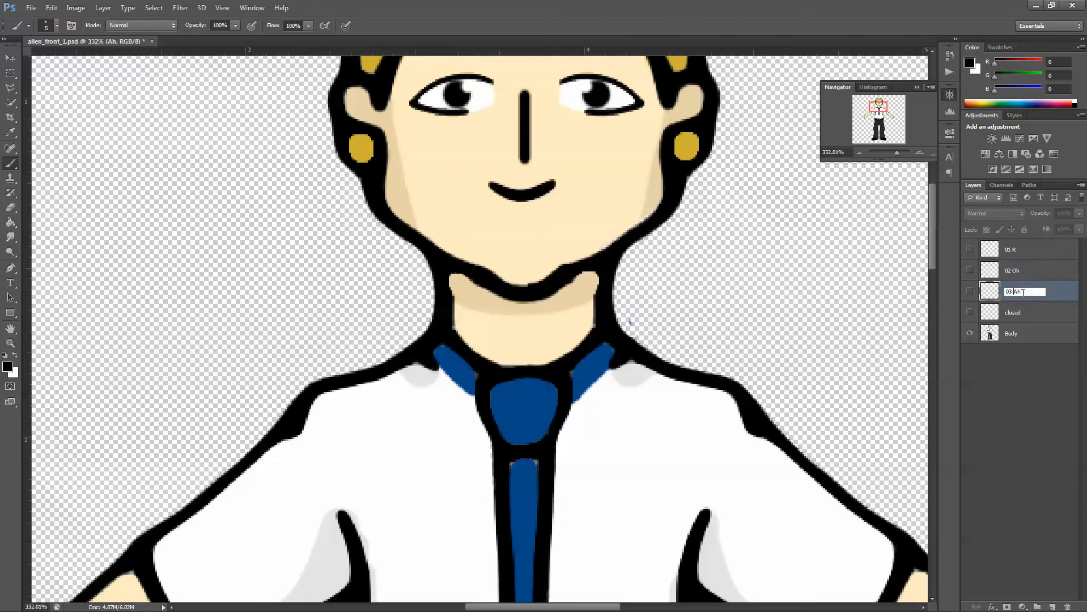
pyautogui.doubleClick(1014, 312)
pyautogui.click(1007, 312)
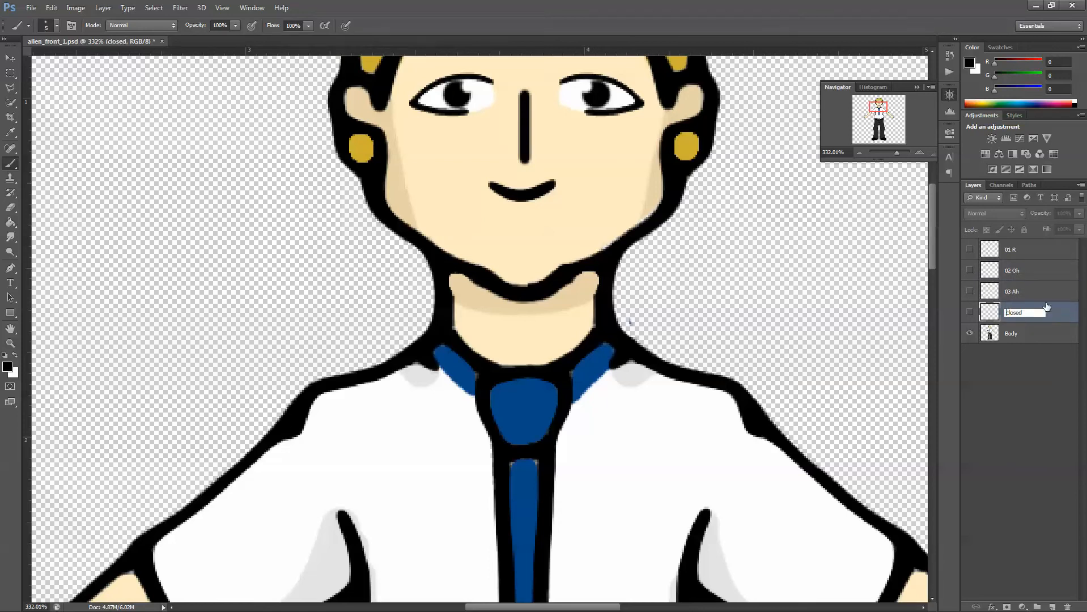
pyautogui.write('04')
pyautogui.doubleClick(1013, 333)
pyautogui.click(1004, 335)
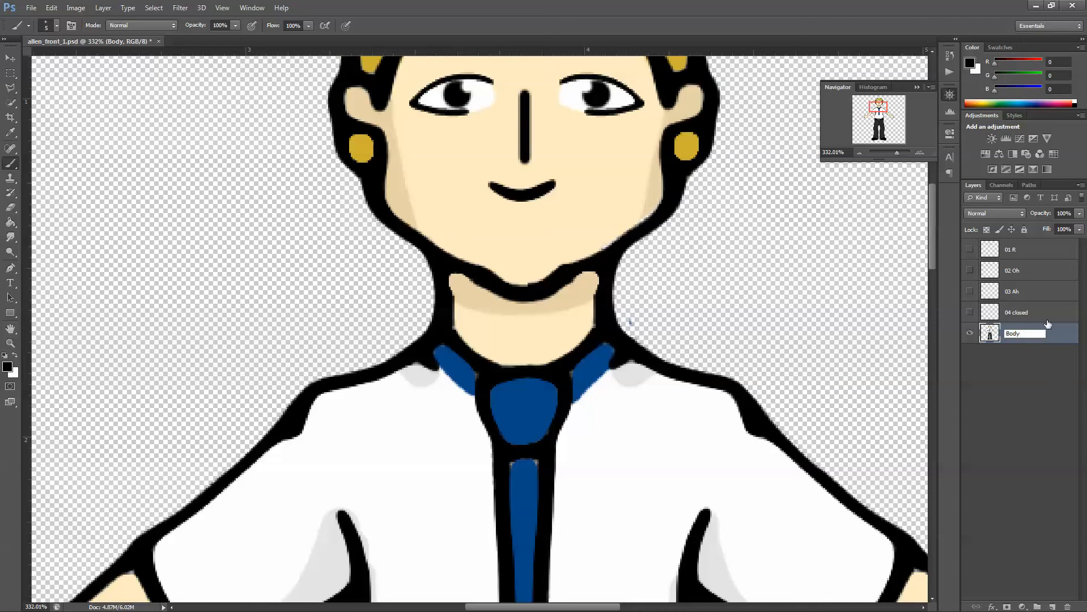
pyautogui.write('05')
pyautogui.click(1026, 369)
# Save the layered document to the Desktop as allen_front_1.psd in Photoshop format.
pyautogui.click(31, 8)
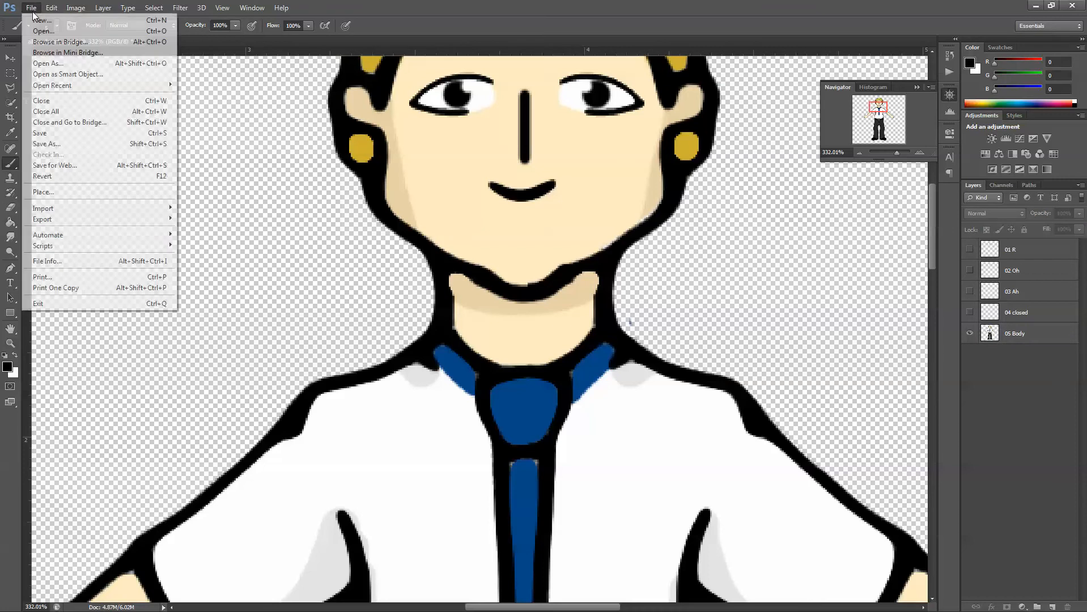
pyautogui.click(70, 143)
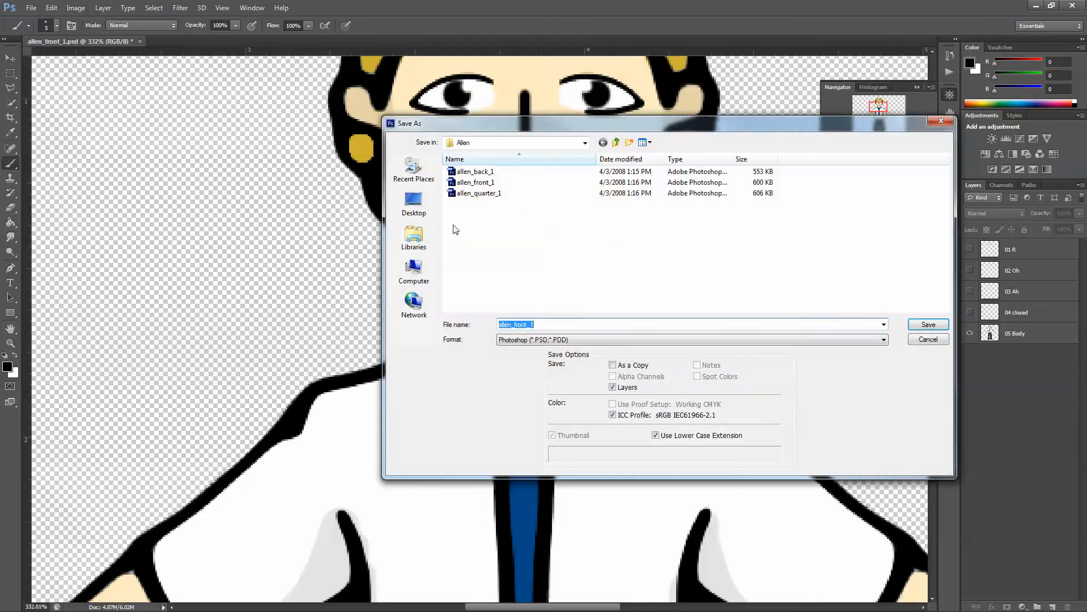
pyautogui.click(414, 205)
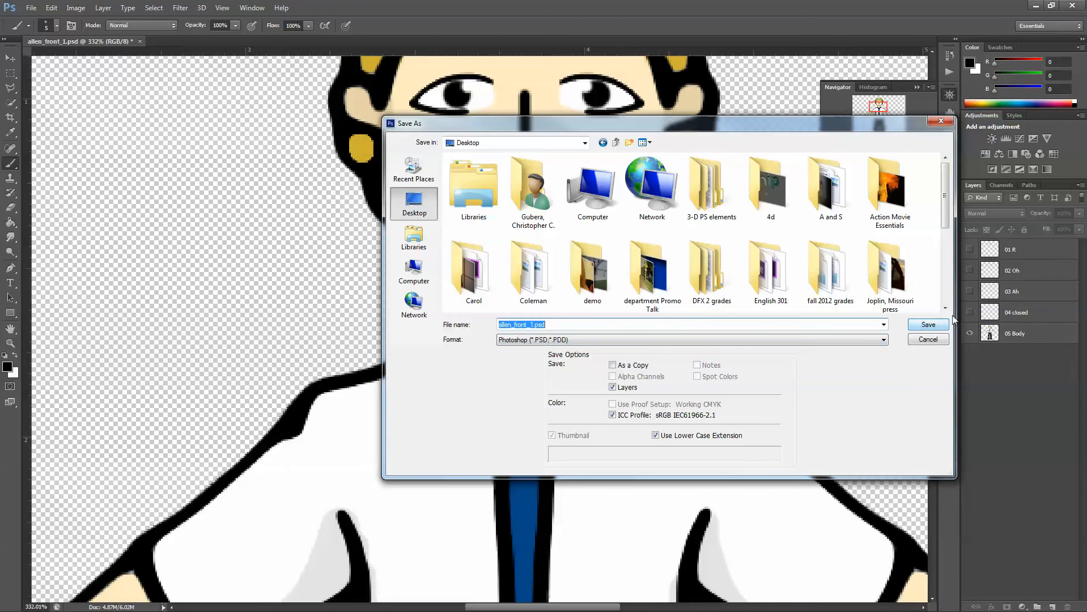
pyautogui.click(939, 327)
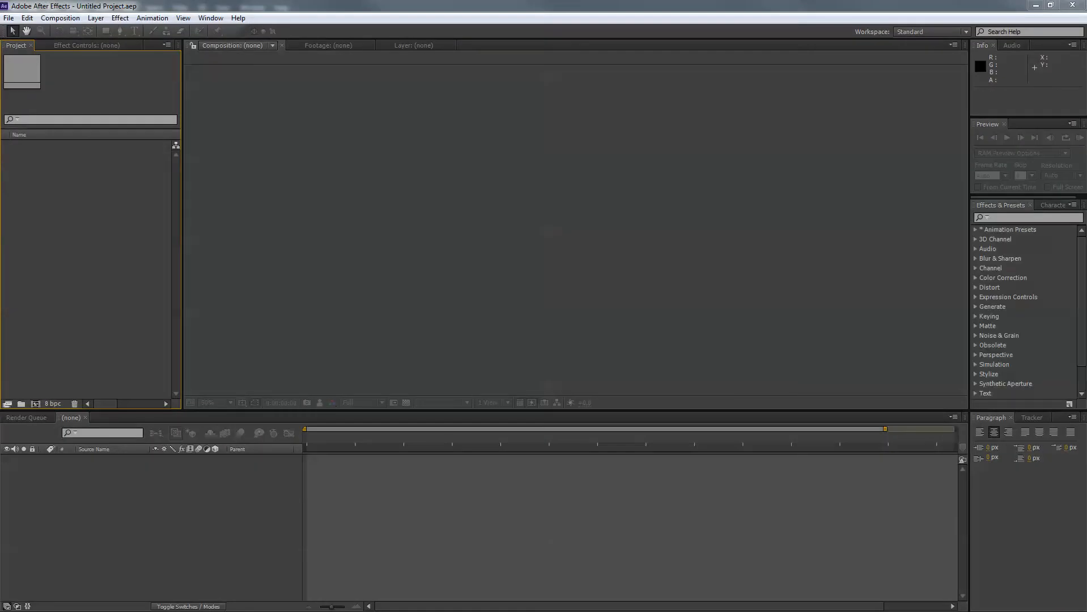
# In After Effects, import allen_front_1 from the Desktop as a Composition with layer styles merged into footage, and open the allen_front_1 composition.
pyautogui.rightClick(54, 191)
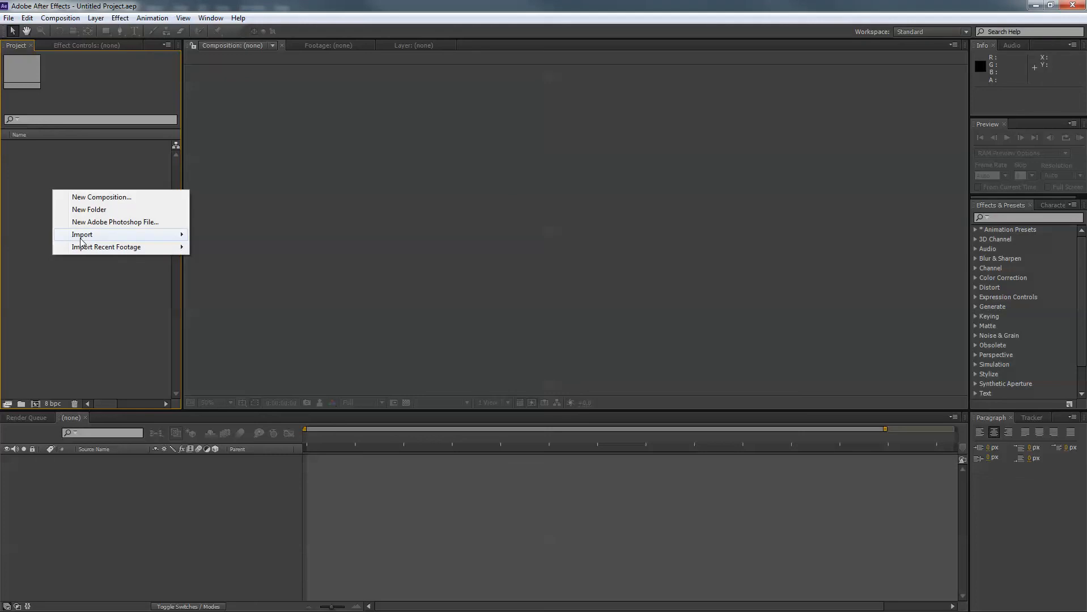
pyautogui.moveTo(85, 235)
pyautogui.click(253, 240)
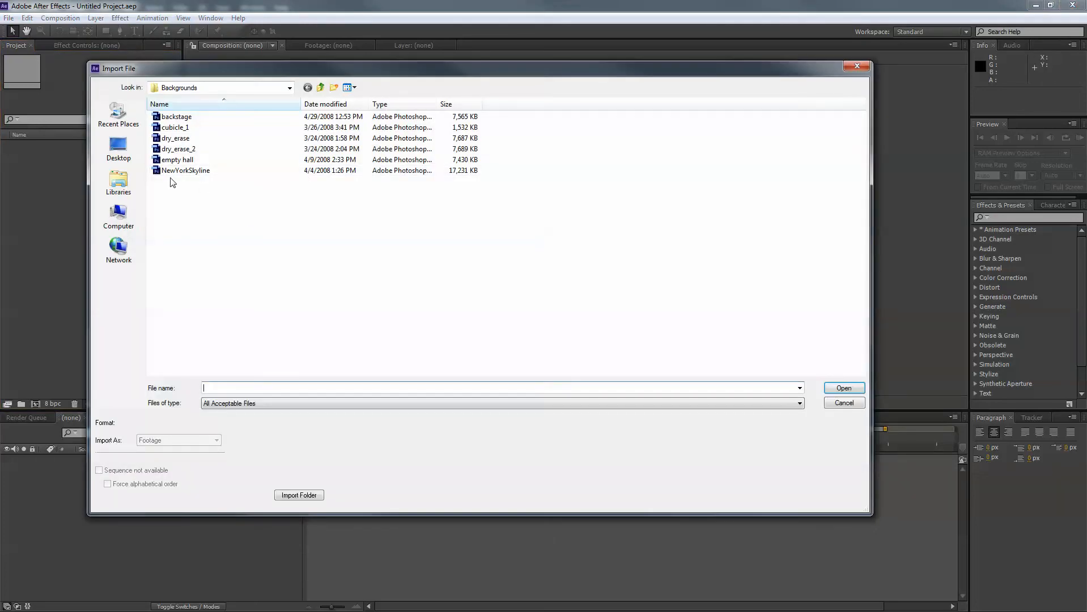
pyautogui.click(119, 148)
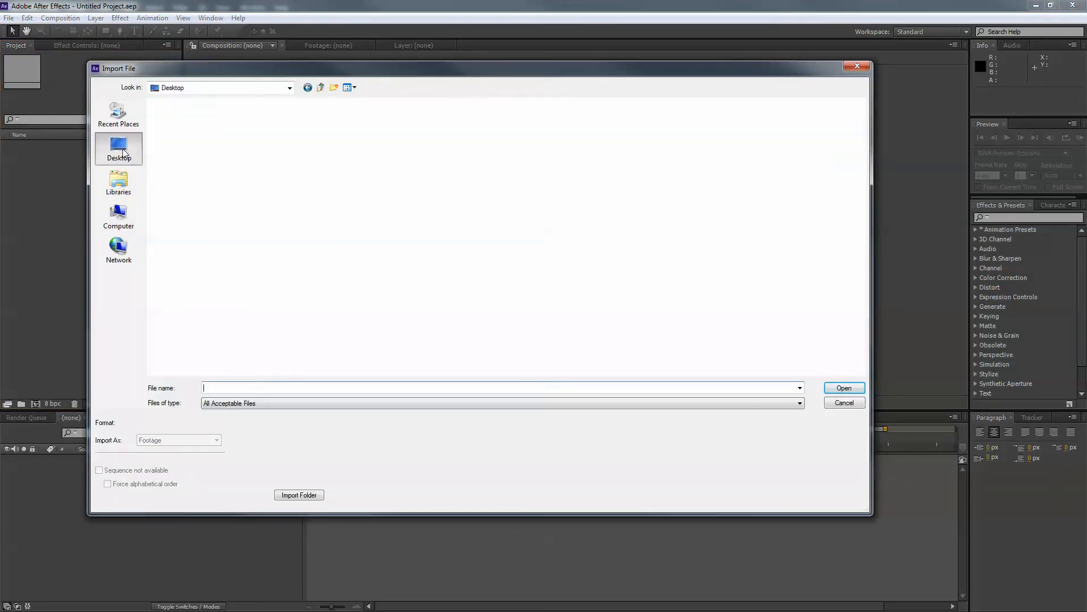
pyautogui.moveTo(860, 192); pyautogui.dragTo(863, 285)
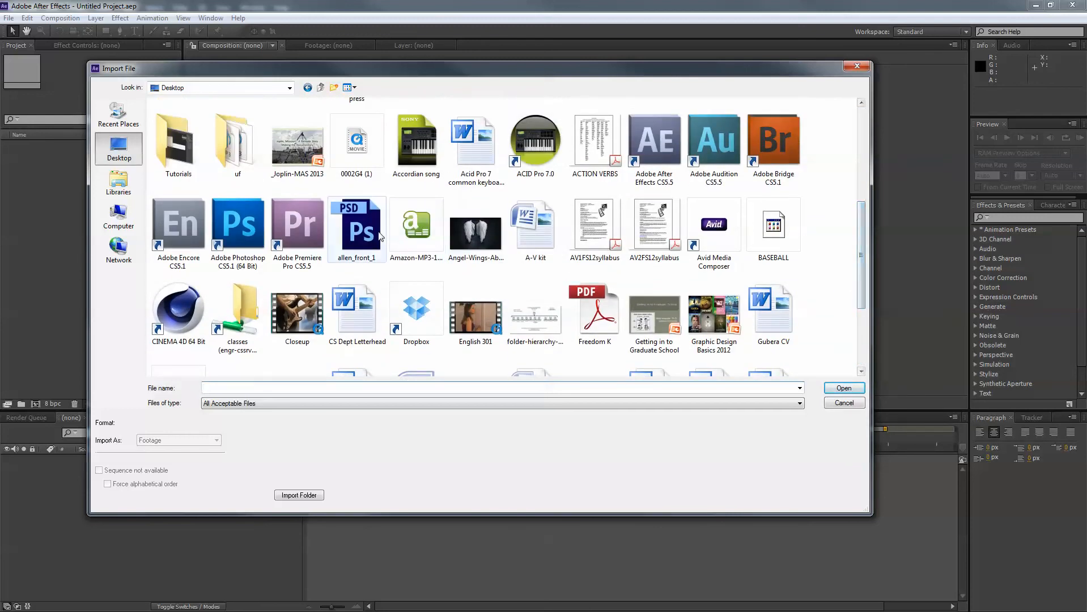
pyautogui.click(357, 233)
pyautogui.click(214, 440)
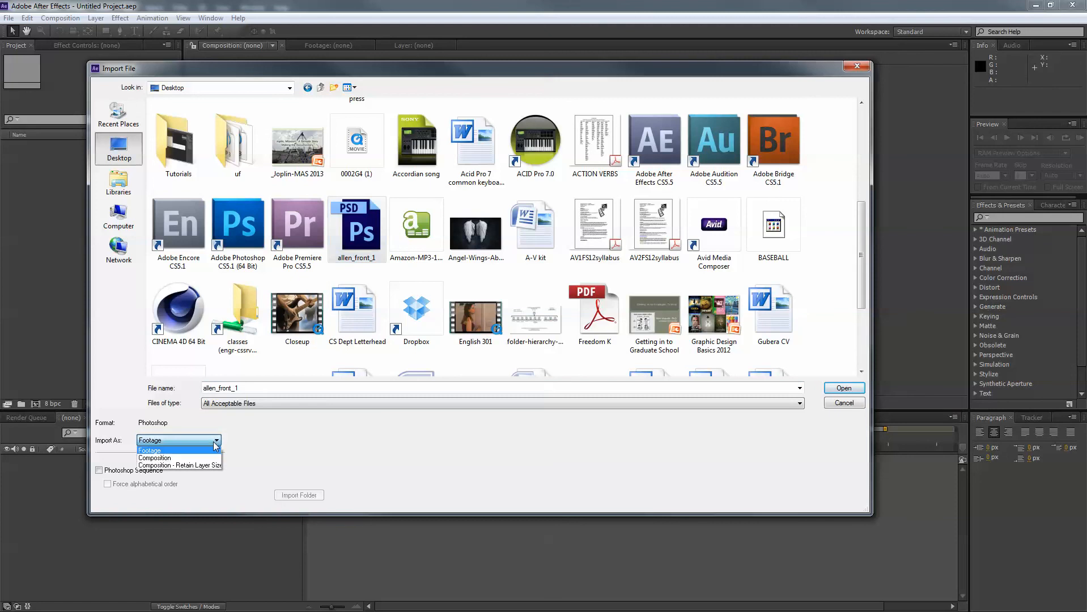
pyautogui.click(205, 455)
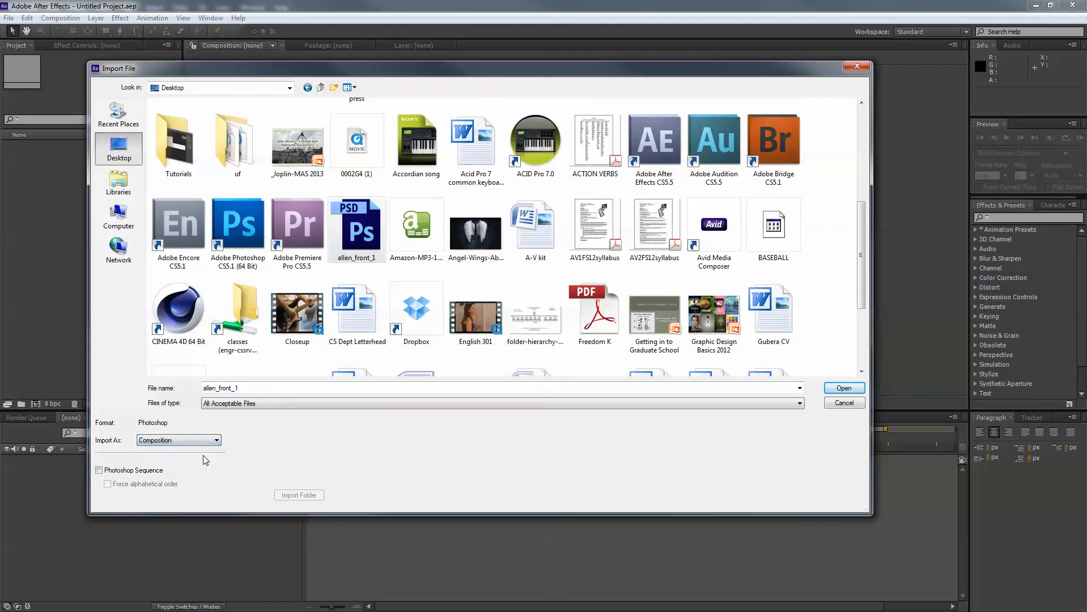
pyautogui.click(839, 389)
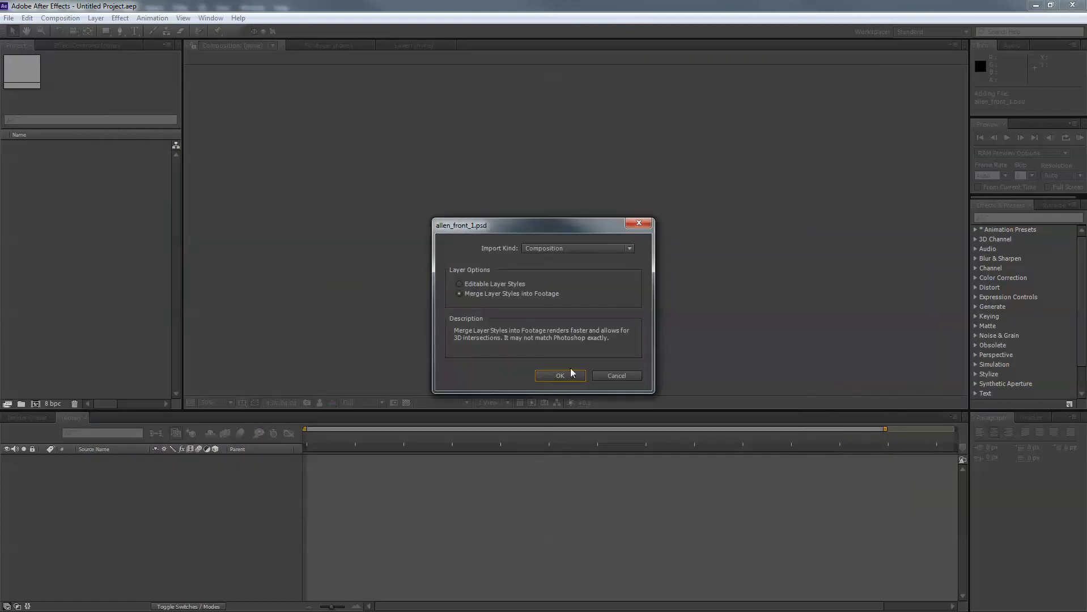
pyautogui.click(560, 376)
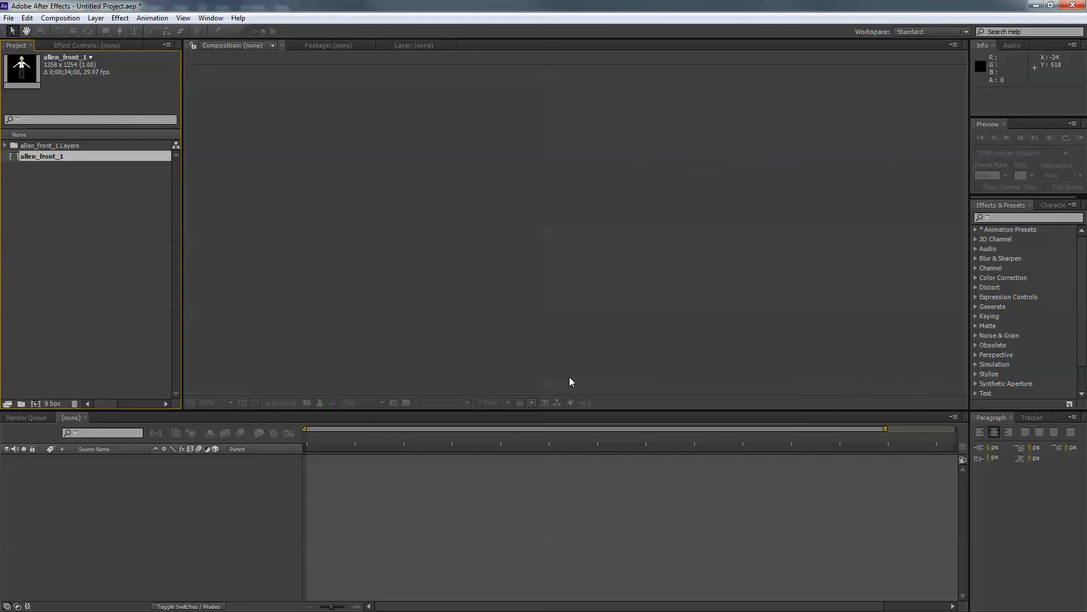
pyautogui.doubleClick(14, 159)
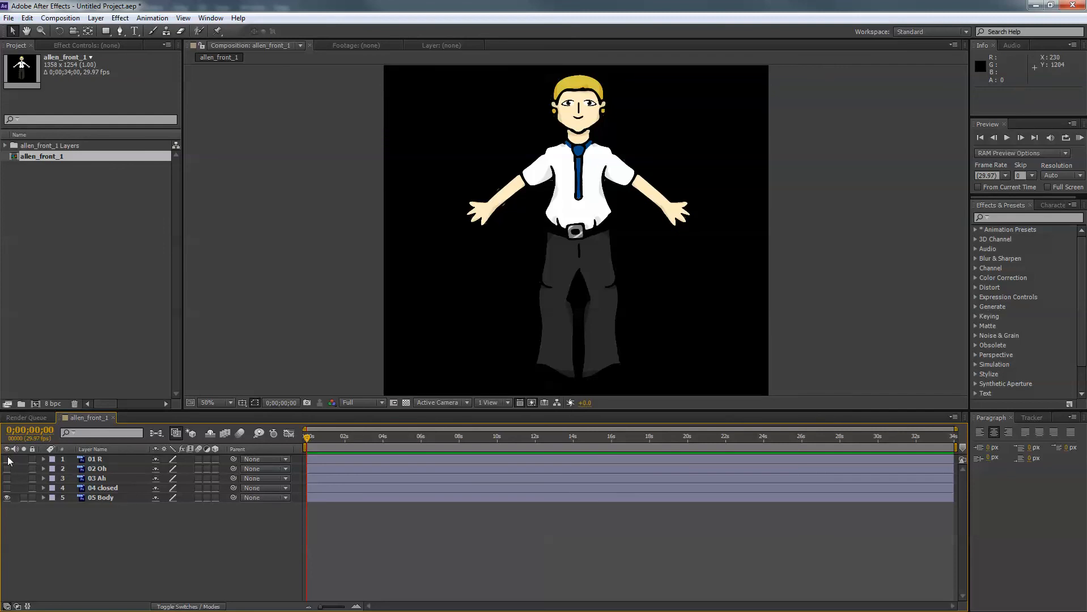
# Trim the four mouth layers, the Body layer and the work area to end at about the two-second mark.
pyautogui.click(116, 491)
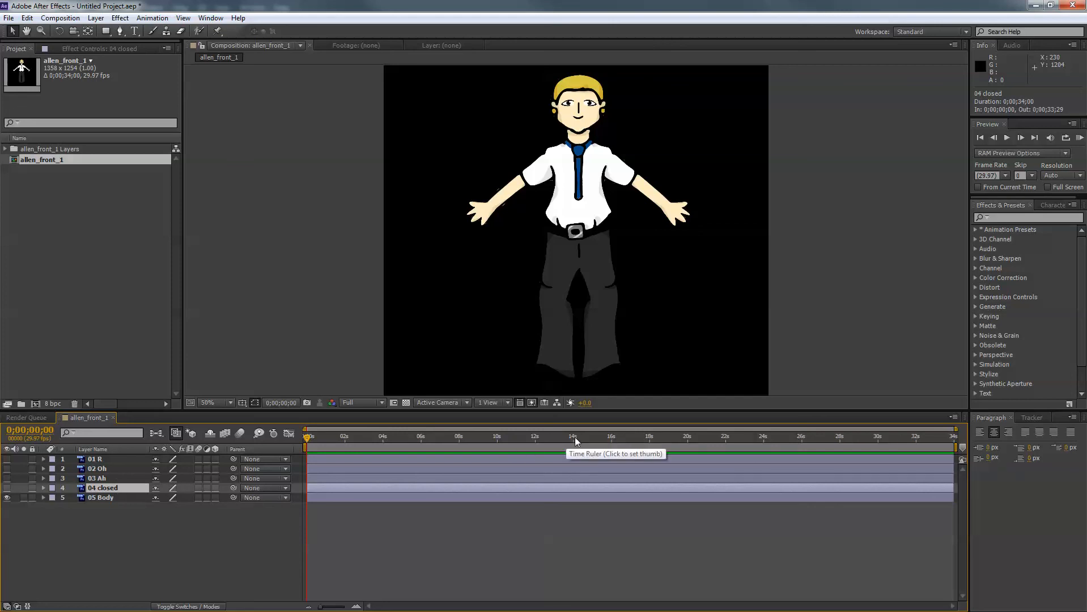
pyautogui.moveTo(574, 441); pyautogui.dragTo(346, 441)
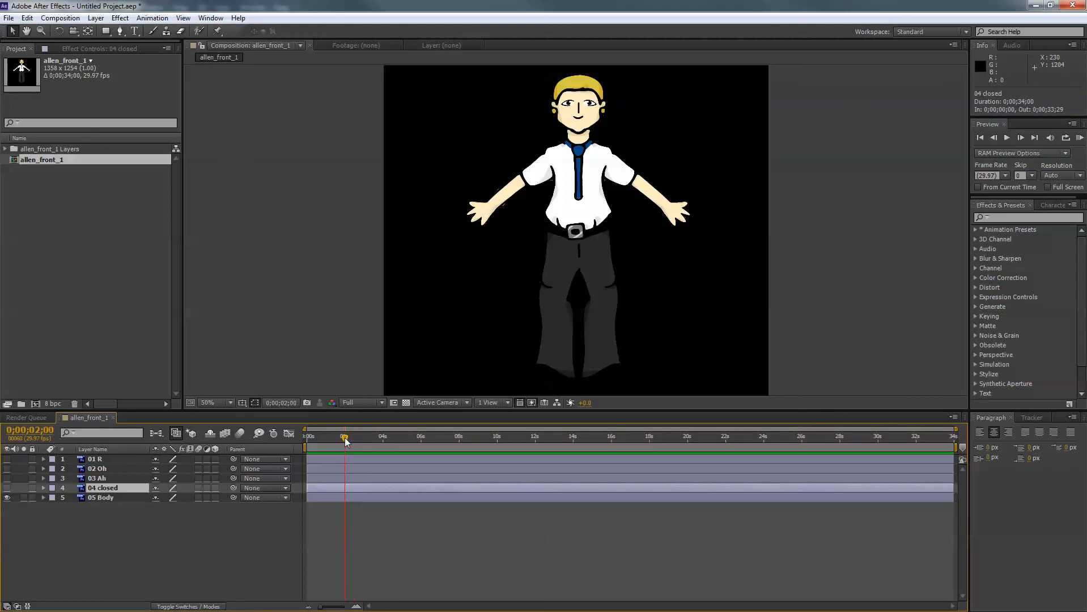
pyautogui.moveTo(345, 439); pyautogui.dragTo(345, 438)
pyautogui.keyDown('shift'); pyautogui.click(103, 462); pyautogui.keyUp('shift')
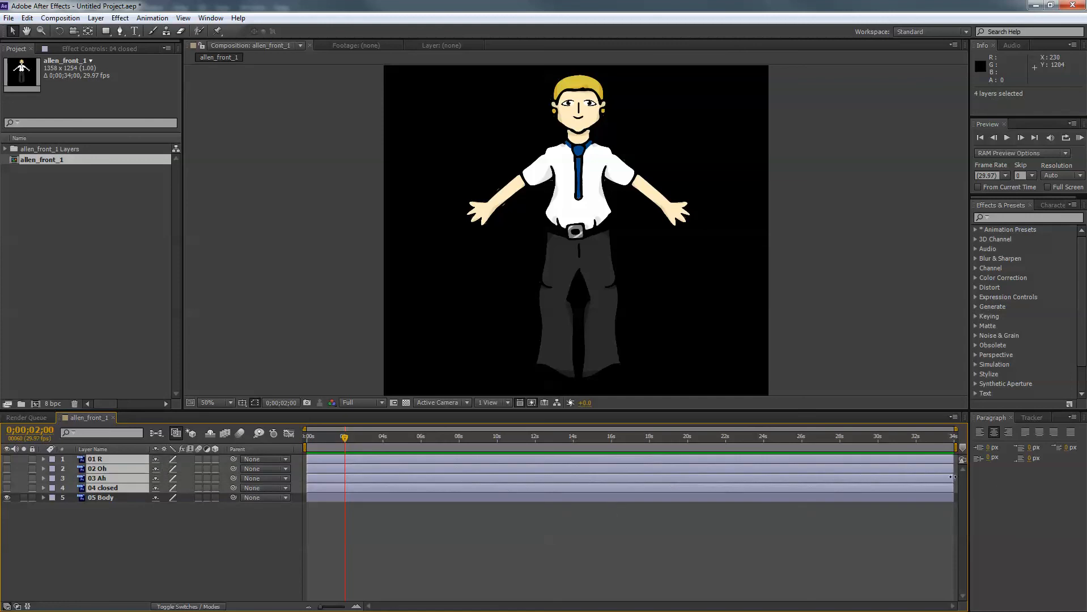
pyautogui.moveTo(953, 476); pyautogui.dragTo(343, 452)
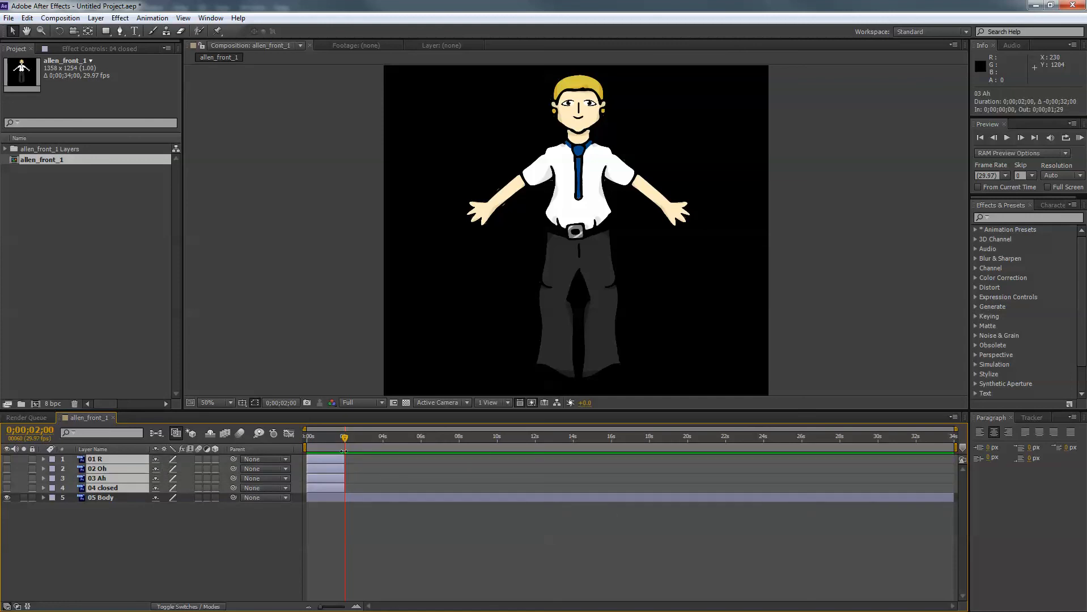
pyautogui.moveTo(954, 497); pyautogui.dragTo(346, 501)
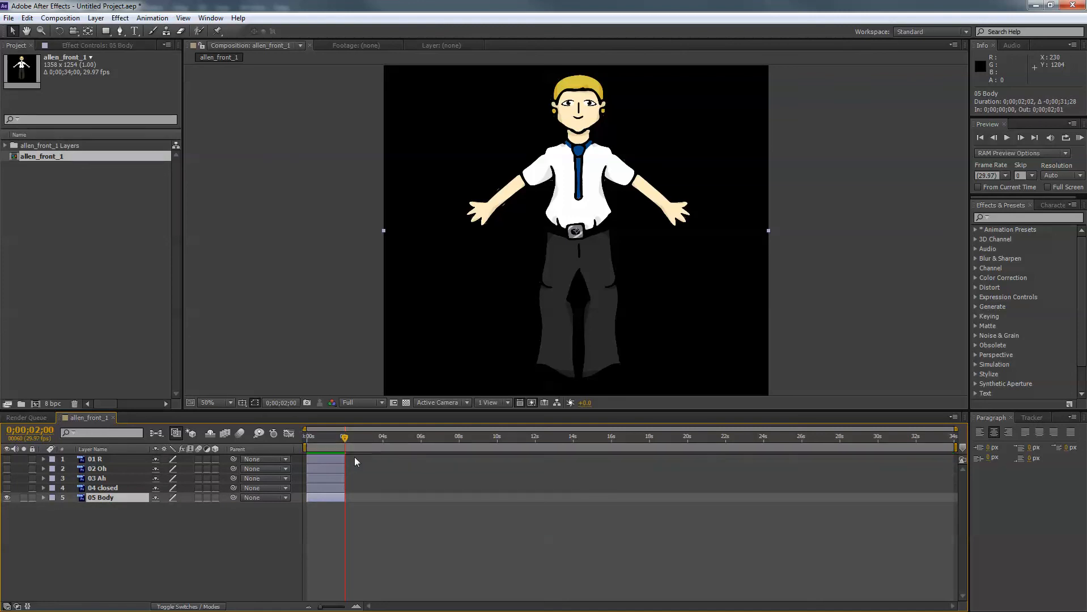
pyautogui.moveTo(955, 448); pyautogui.dragTo(345, 440)
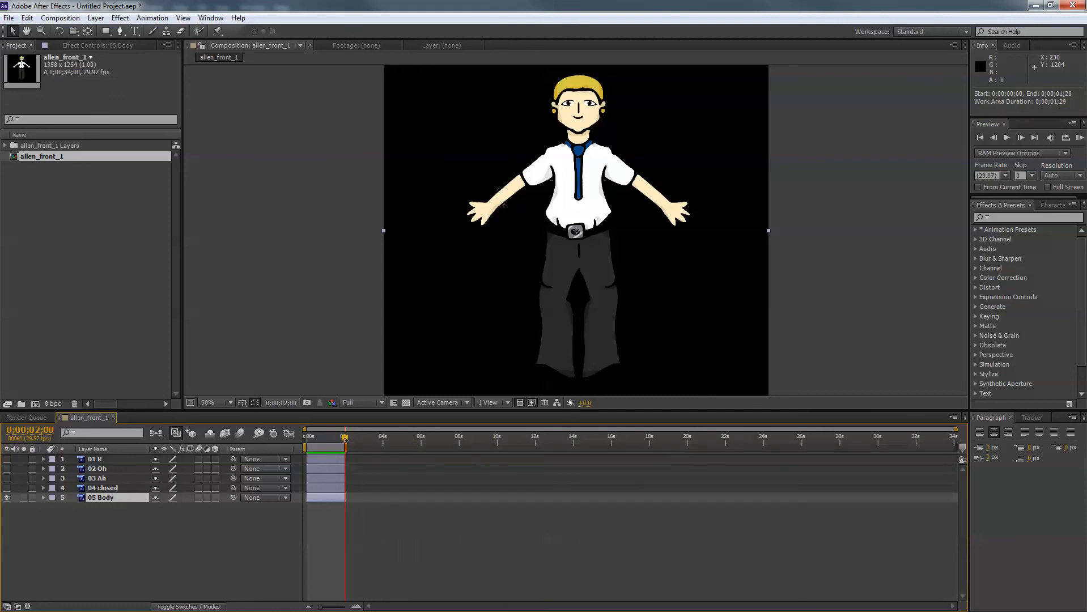
# Set the work area's end at 0;00;02;00 and trim the four mouth layers to end at 0;00;01;14.
pyautogui.click(117, 488)
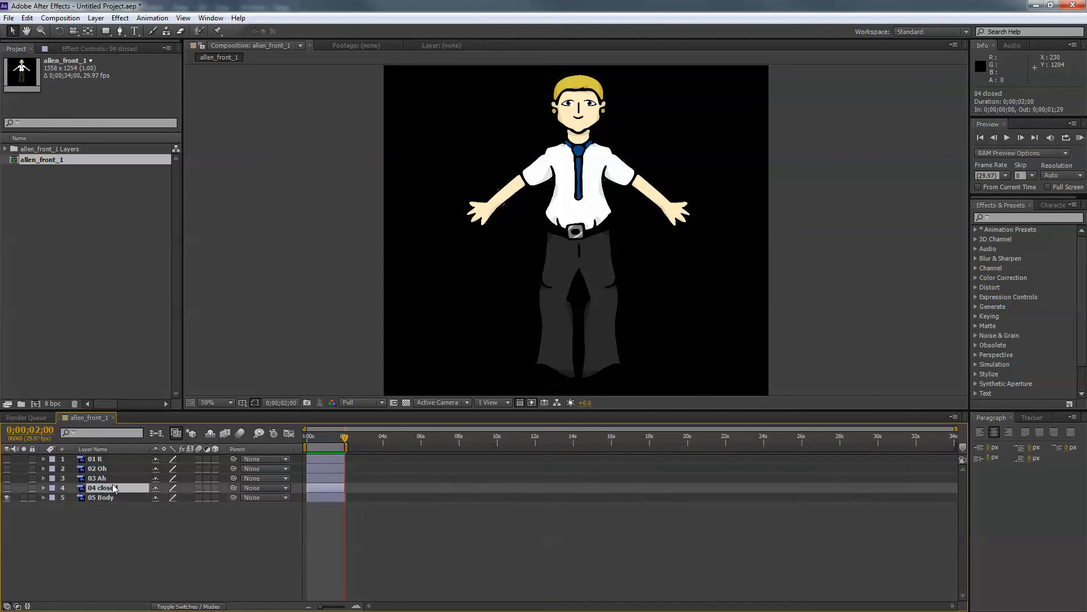
pyautogui.keyDown('shift'); pyautogui.click(105, 459); pyautogui.keyUp('shift')
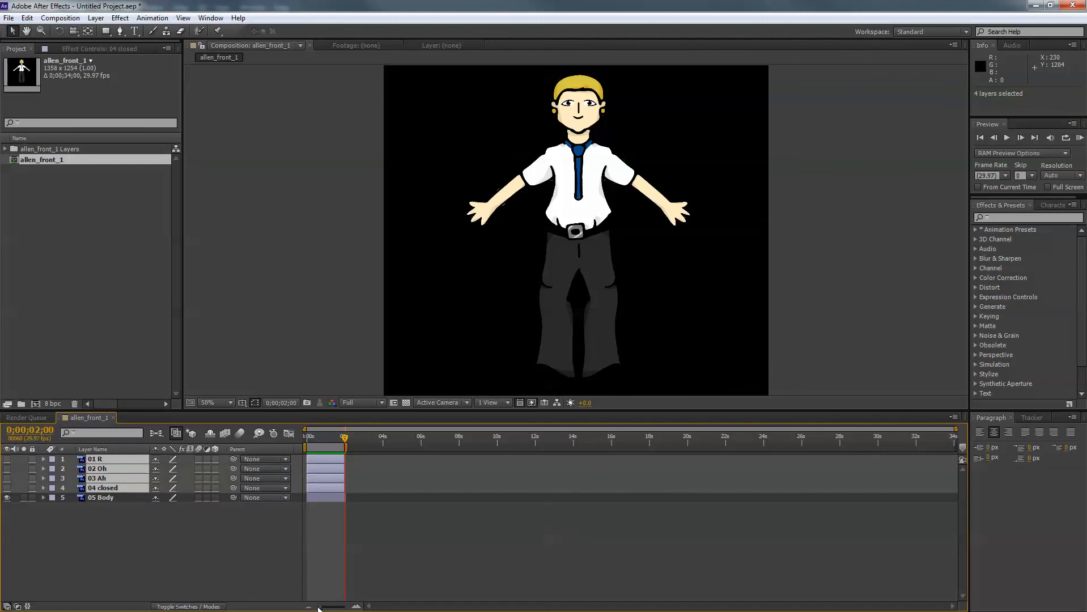
pyautogui.moveTo(322, 609); pyautogui.dragTo(347, 609)
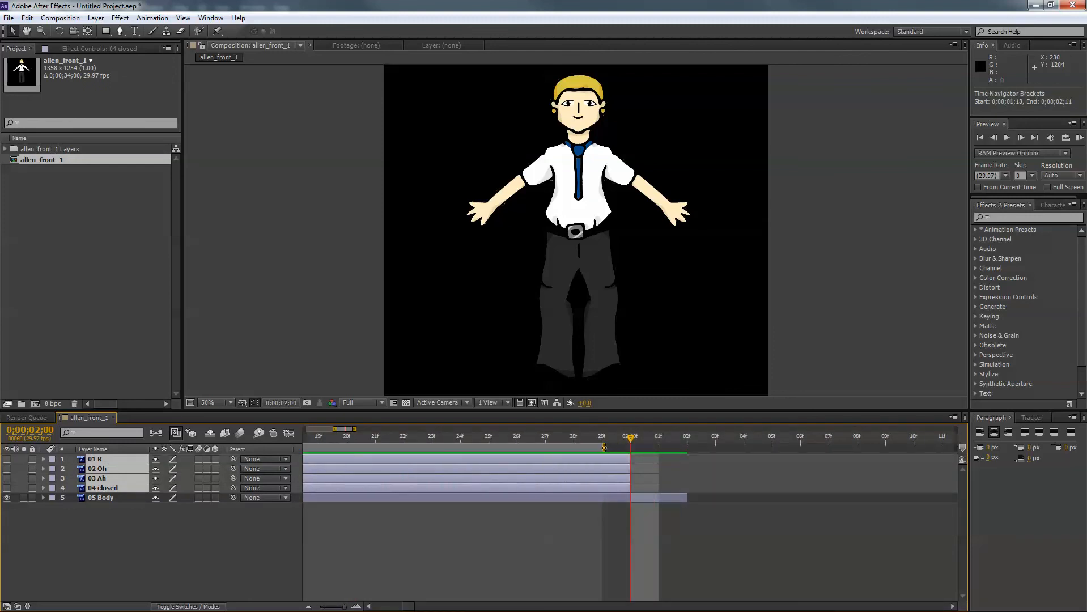
pyautogui.moveTo(604, 447); pyautogui.dragTo(318, 466)
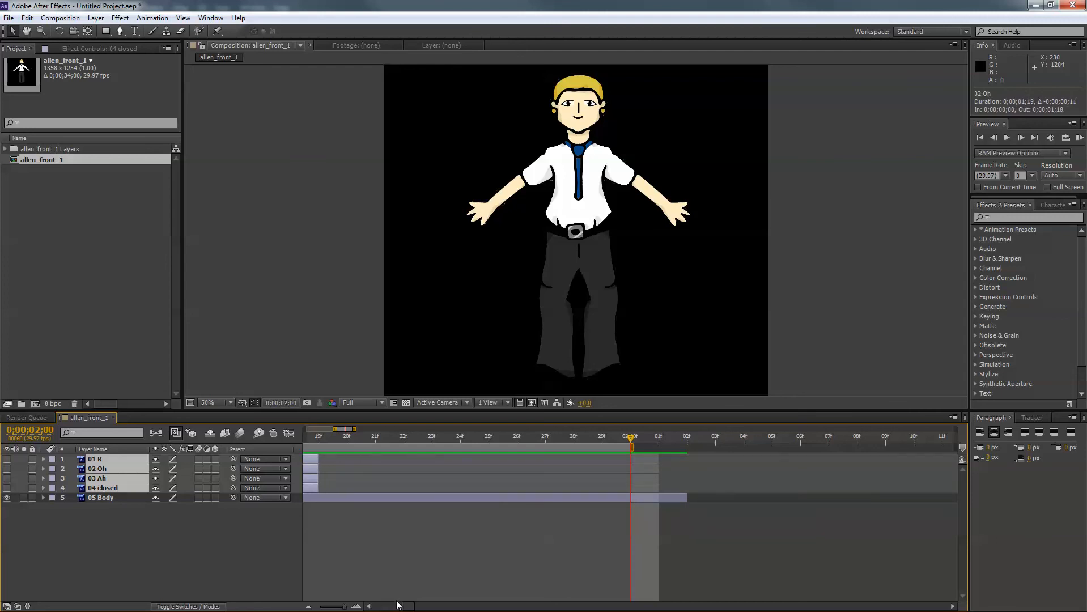
pyautogui.moveTo(399, 606); pyautogui.dragTo(391, 606)
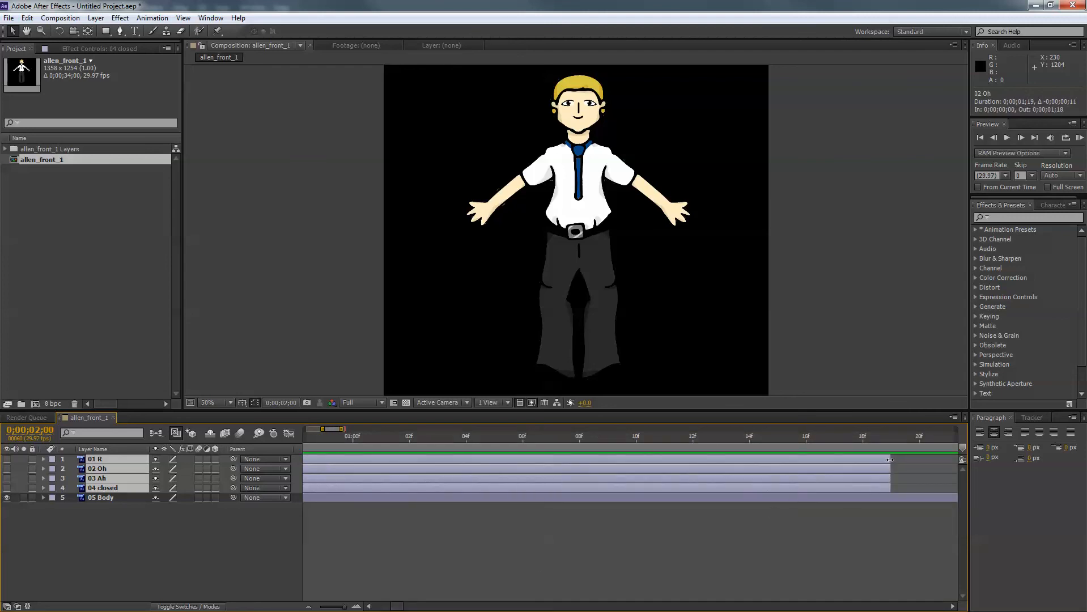
pyautogui.moveTo(890, 459); pyautogui.dragTo(764, 453)
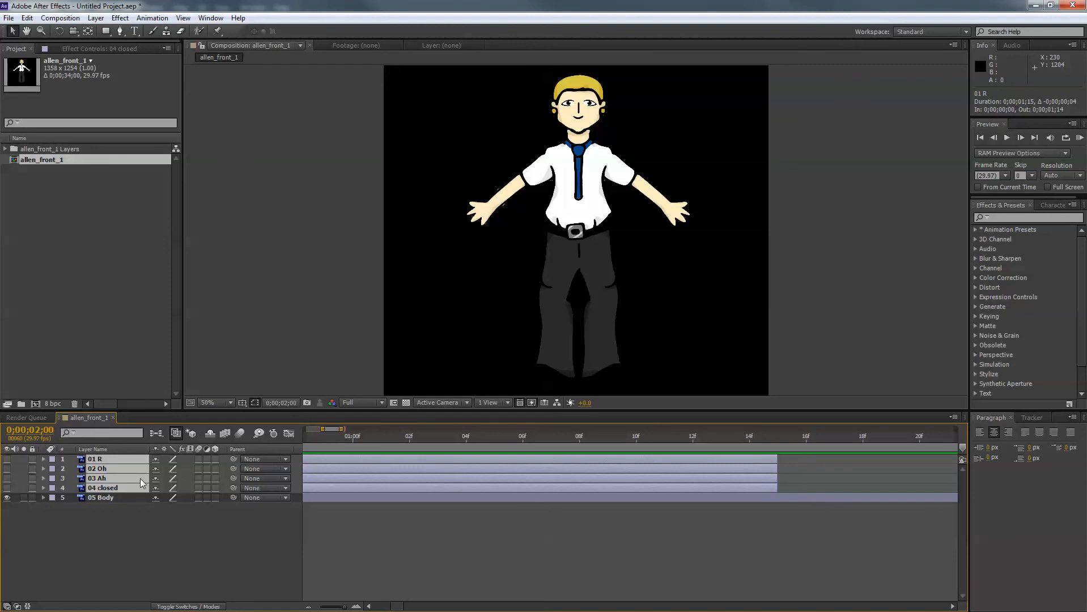
# Sequence the four selected mouth layers one after another with the Sequence Layers keyframe assistant, without overlap.
pyautogui.click(153, 18)
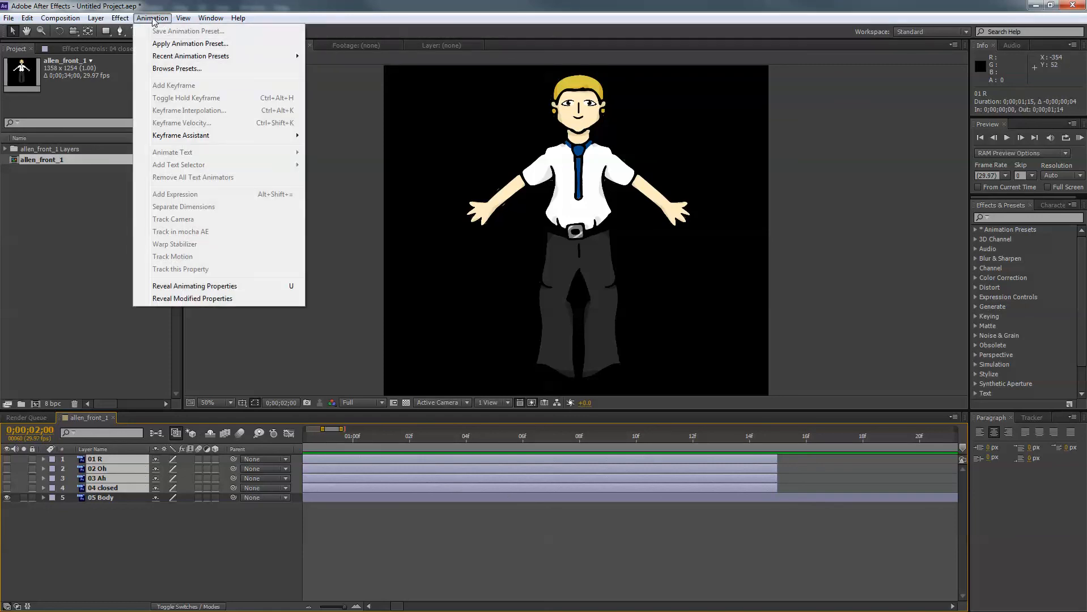
pyautogui.moveTo(224, 136)
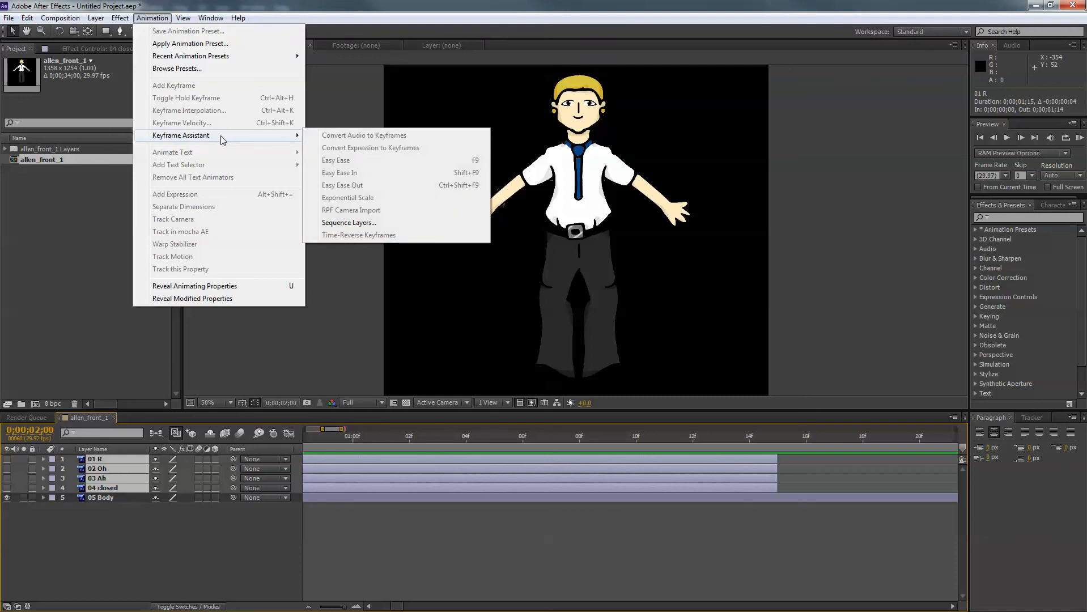
pyautogui.click(348, 223)
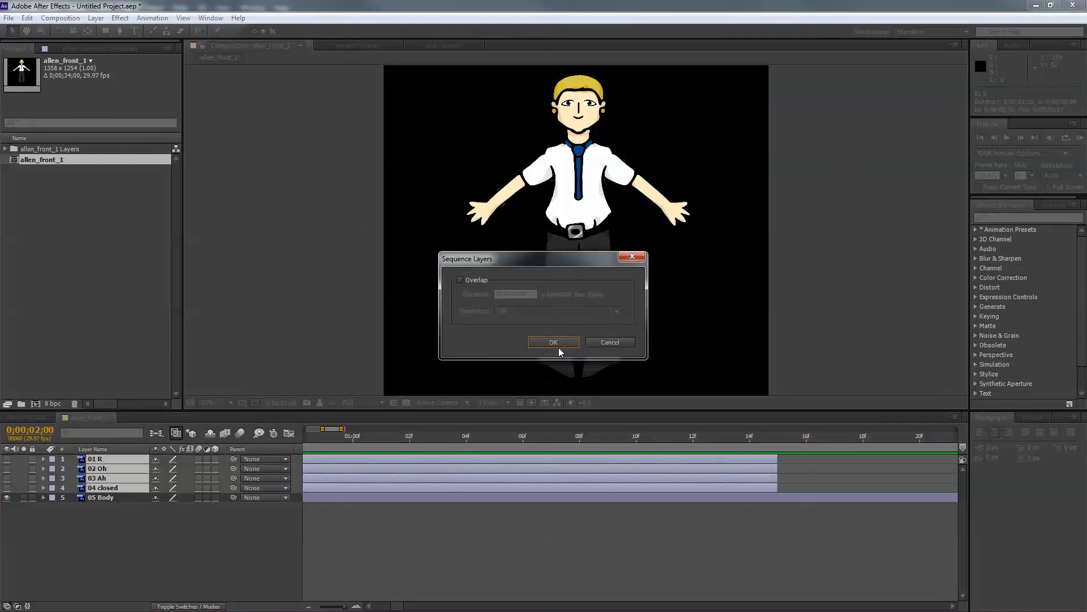
pyautogui.click(553, 342)
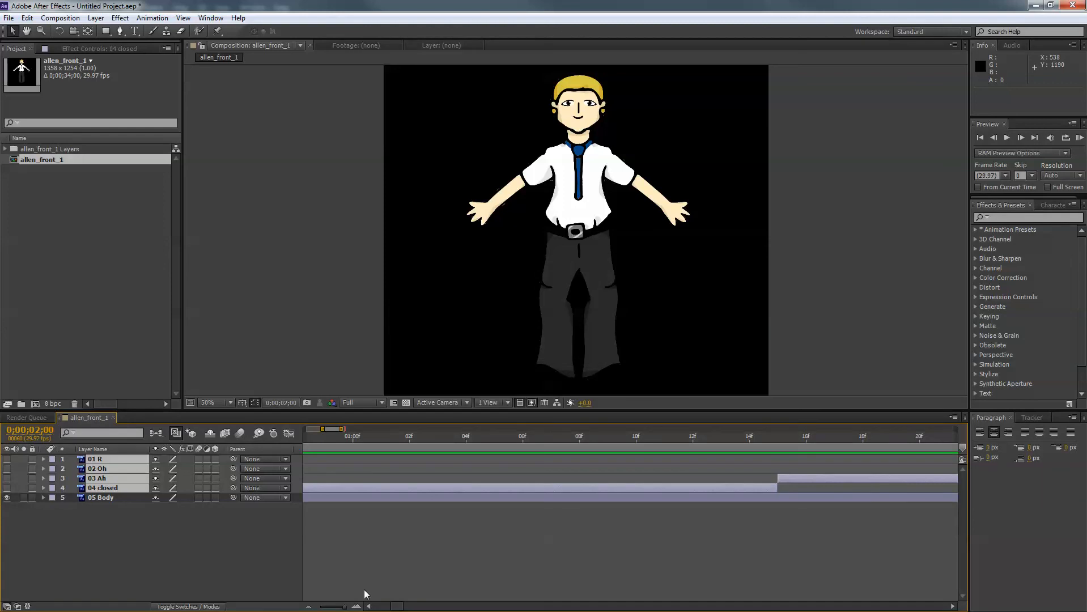
# Extend the work area to end at 0;00;05;29 and lengthen the Body layer to end at 0;00;05;27.
pyautogui.moveTo(343, 608); pyautogui.dragTo(333, 607)
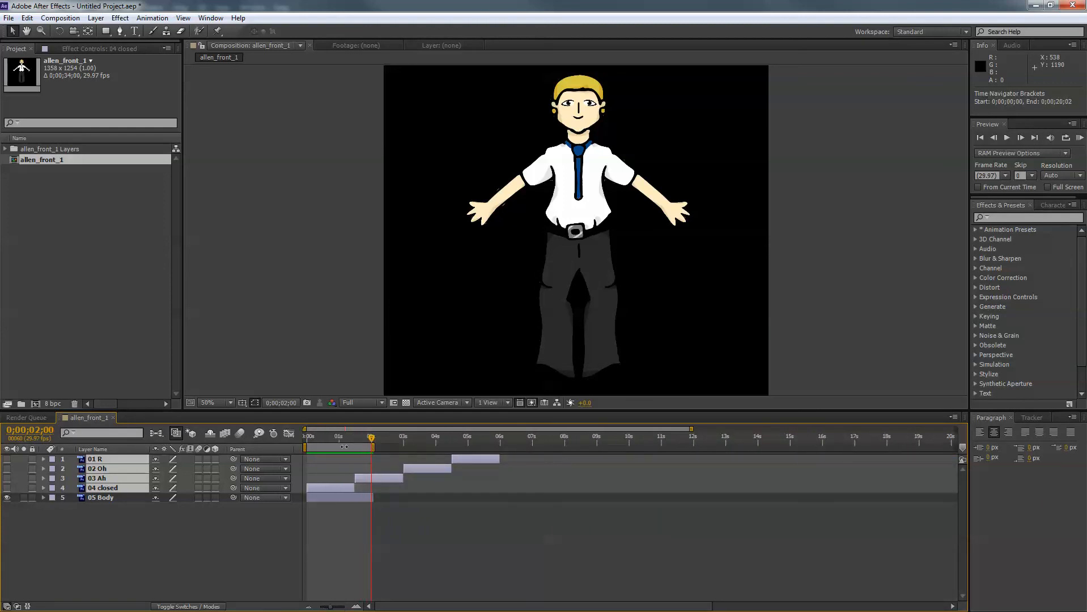
pyautogui.click(379, 444)
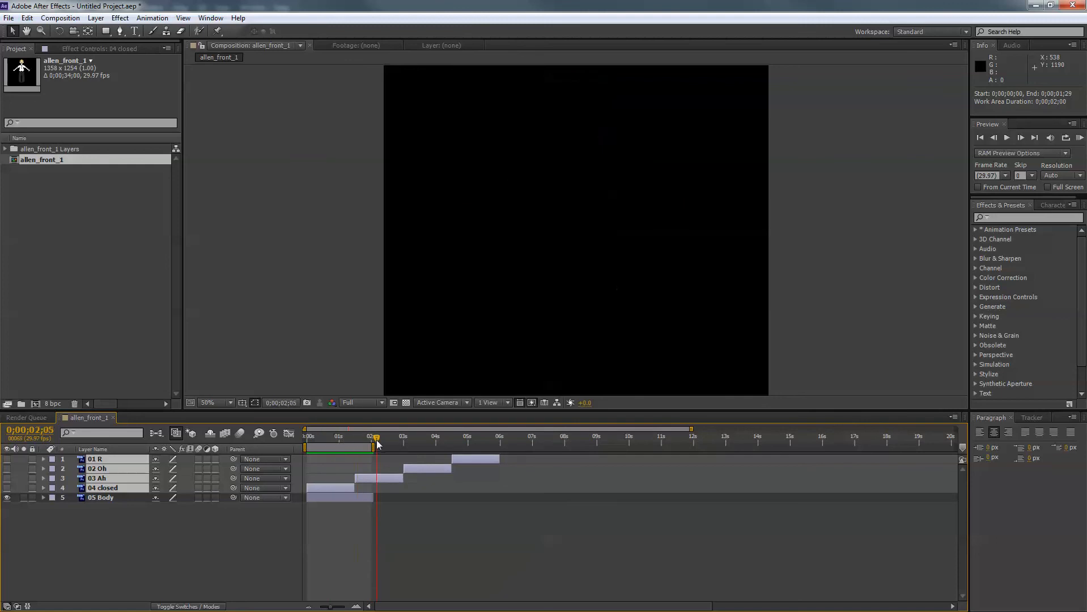
pyautogui.press('space')
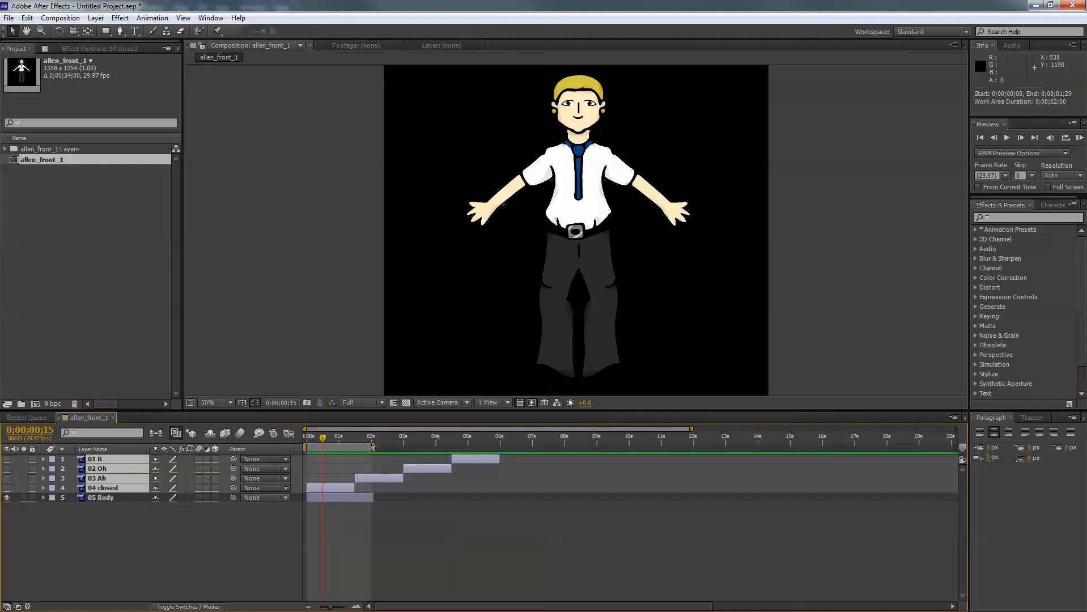
pyautogui.moveTo(375, 447); pyautogui.dragTo(503, 454)
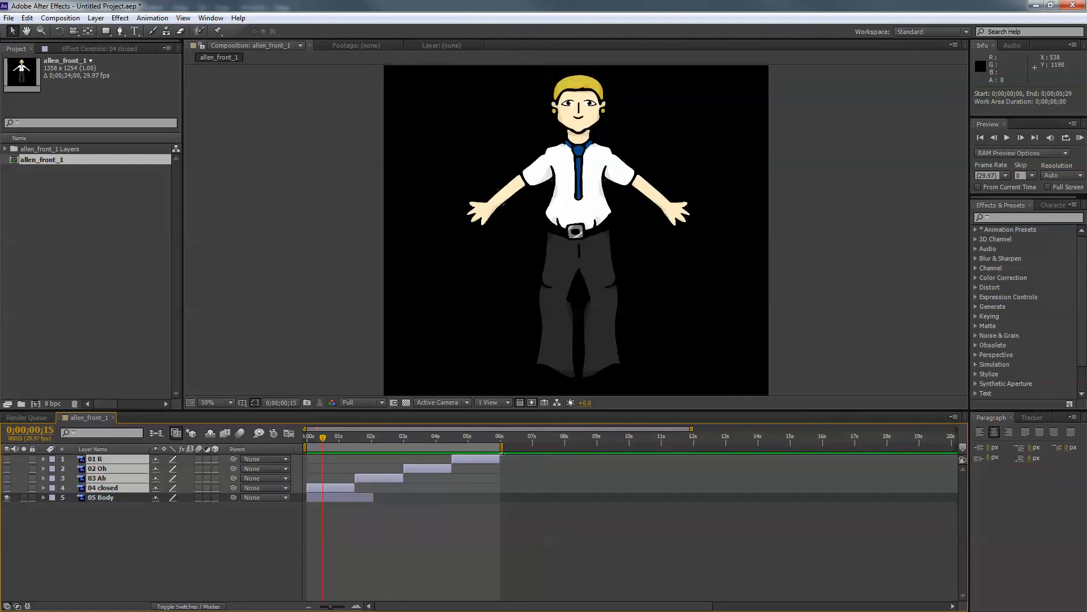
pyautogui.moveTo(373, 498); pyautogui.dragTo(496, 493)
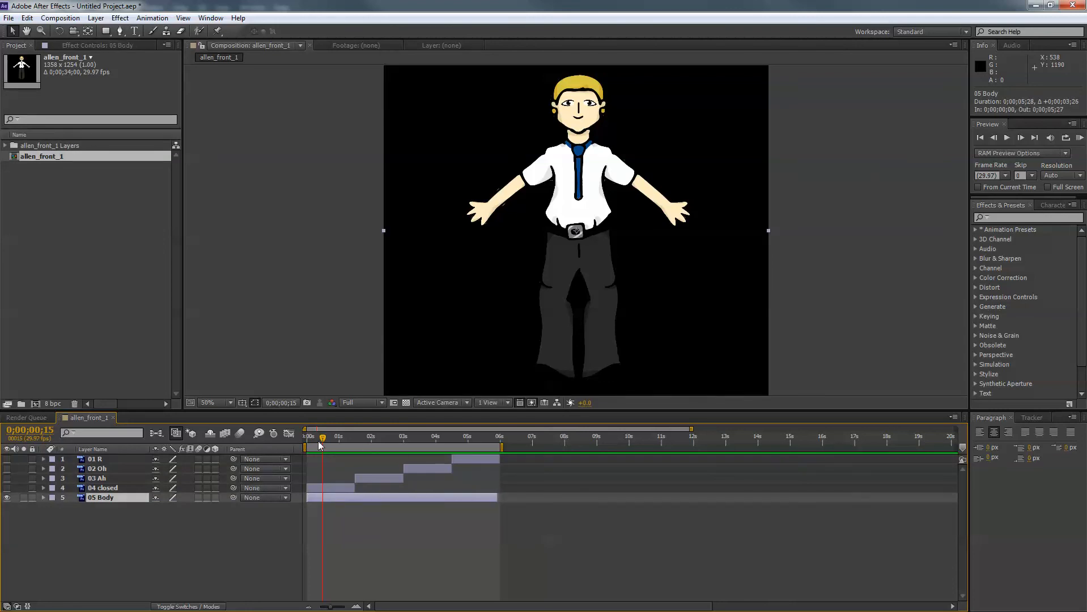
# Make the R, Oh, Ah and closed mouth layers visible and scrub through the sequence to 0;00;05;22.
pyautogui.moveTo(321, 440)
pyautogui.mouseDown()
pyautogui.moveTo(305, 438)
pyautogui.moveTo(405, 439)
pyautogui.moveTo(323, 444)
pyautogui.mouseUp()
pyautogui.moveTo(6, 459); pyautogui.dragTo(7, 488)
pyautogui.moveTo(323, 441); pyautogui.dragTo(491, 426)
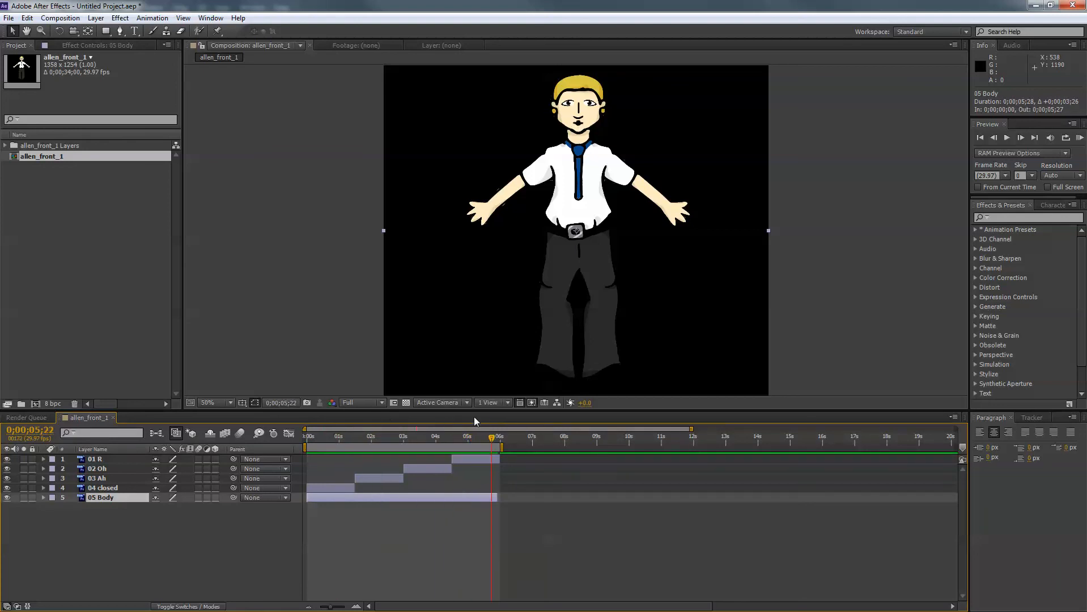